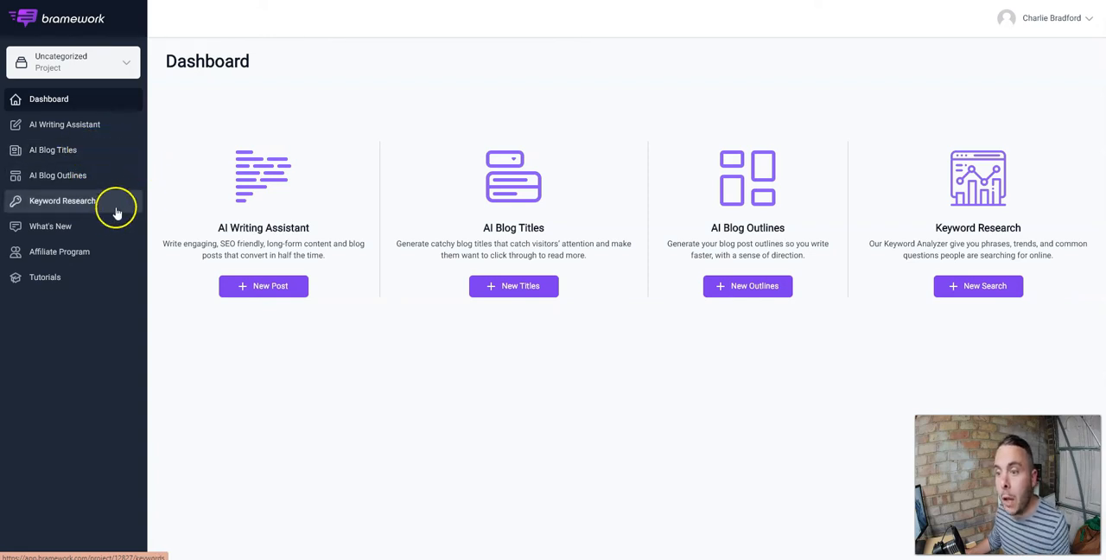
# Open the What's New release notes and read through the latest version entries.
pyautogui.click(51, 229)
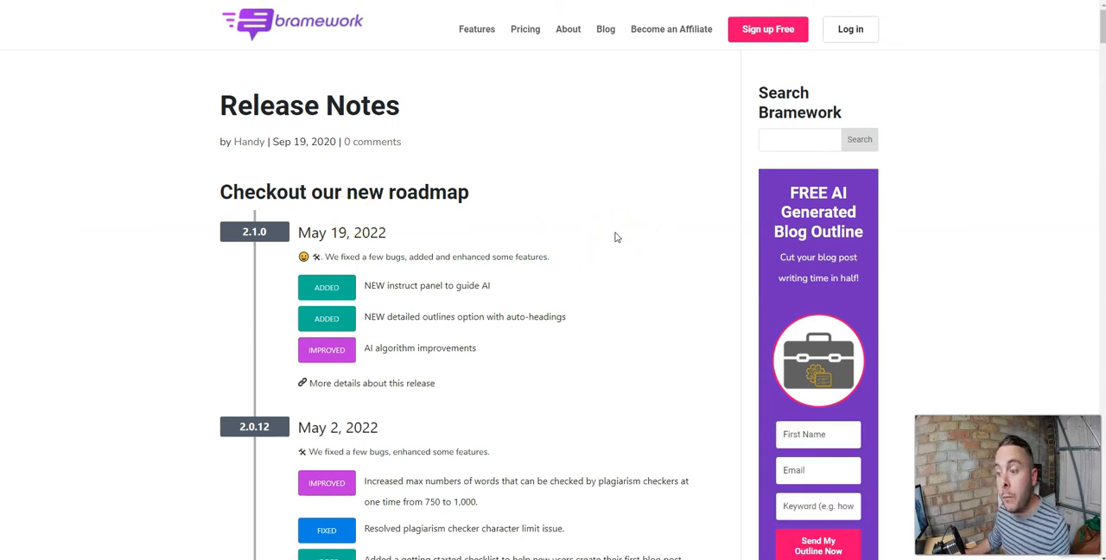
pyautogui.scroll(-2, 615, 237)
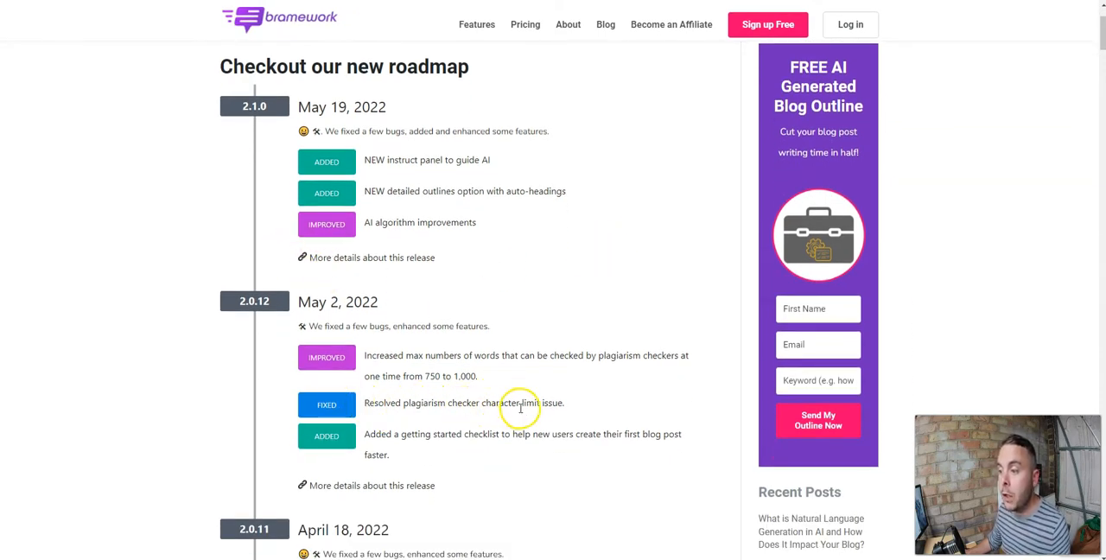
pyautogui.scroll(1, 451, 402)
pyautogui.scroll(3, 452, 402)
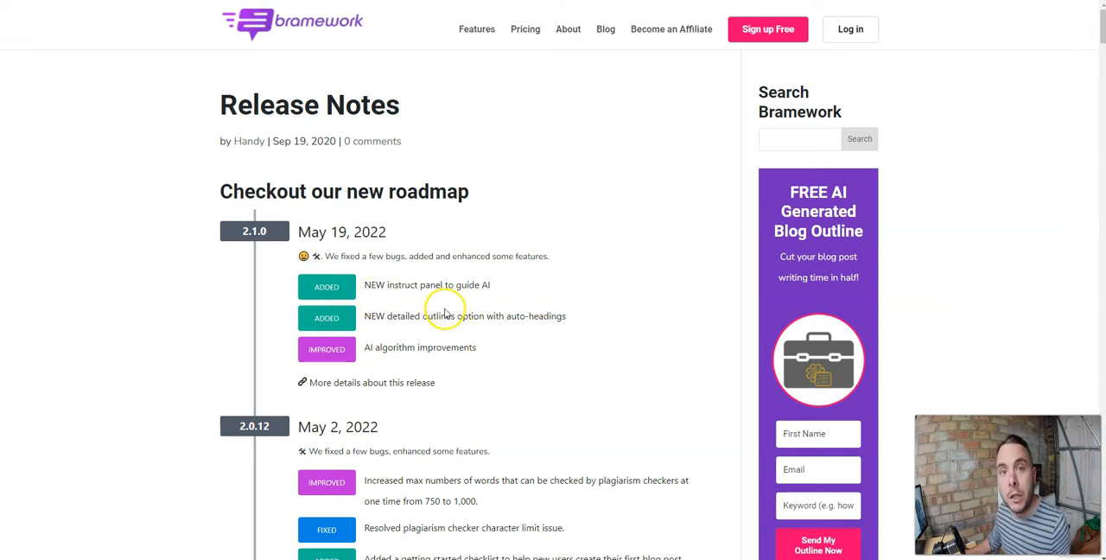
pyautogui.scroll(-15, 445, 313)
pyautogui.scroll(-5, 409, 311)
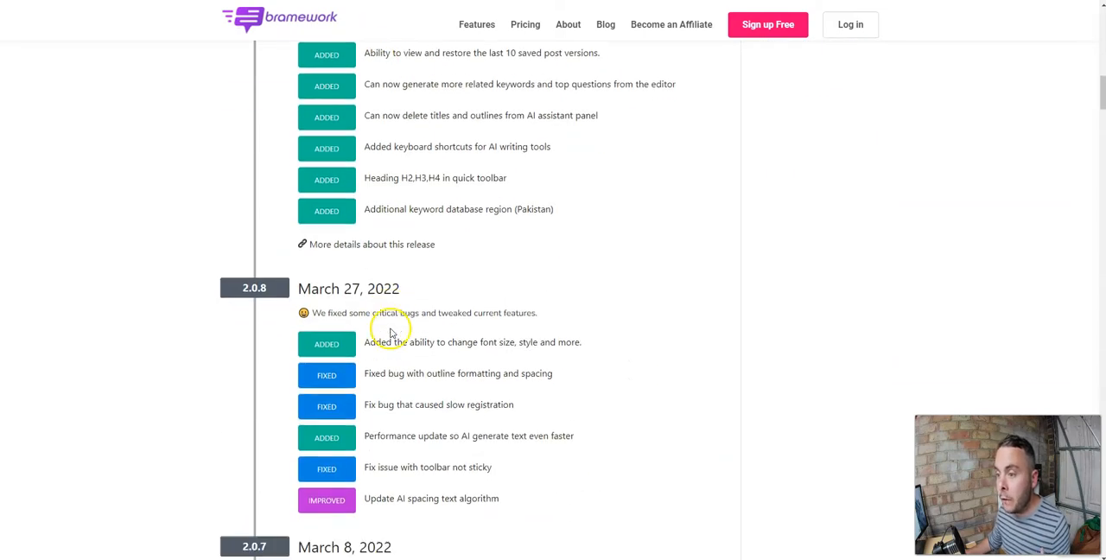
pyautogui.scroll(-2, 390, 332)
pyautogui.scroll(-2, 403, 338)
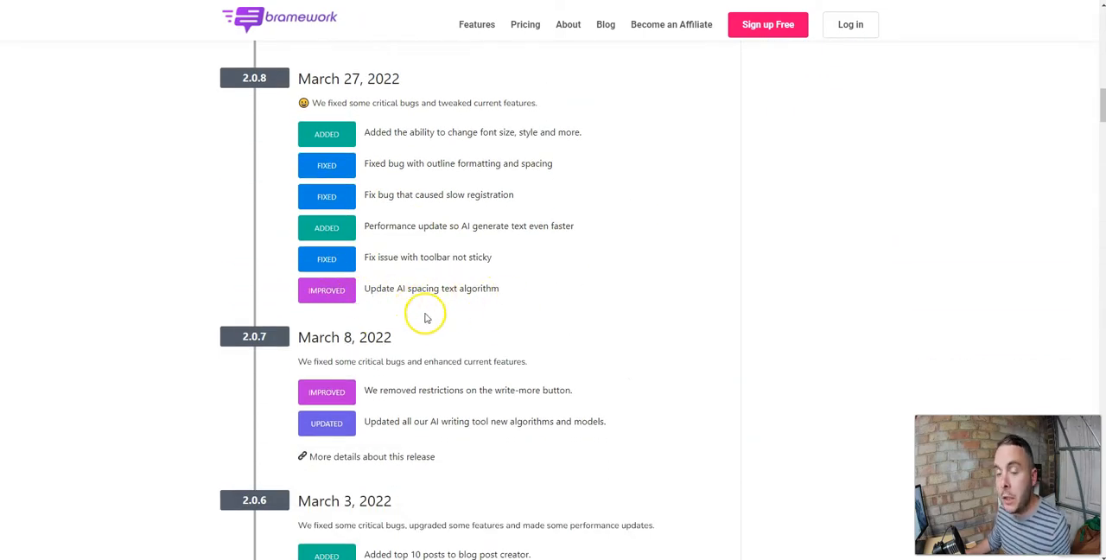
pyautogui.scroll(-2, 424, 318)
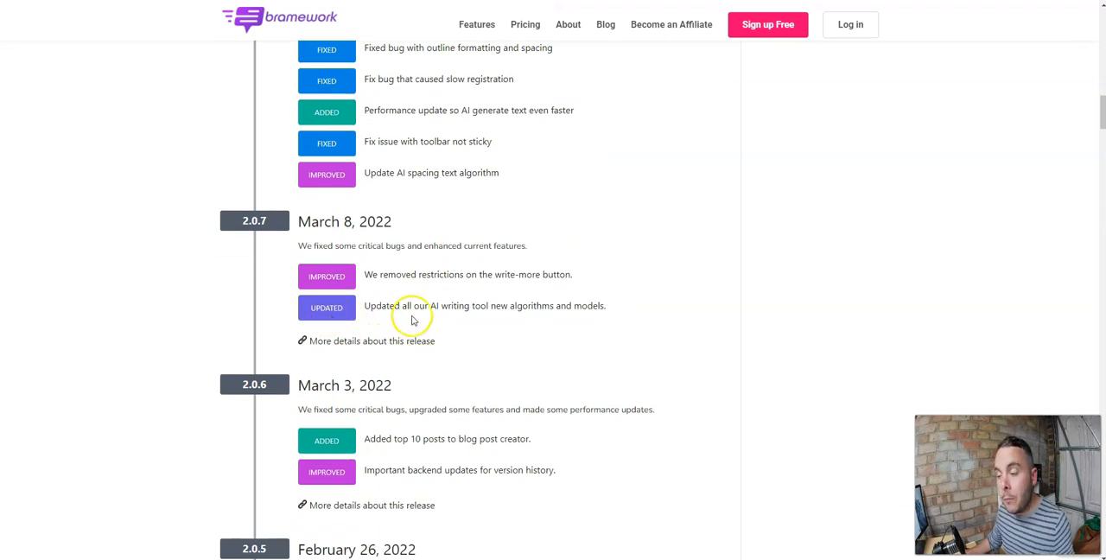
pyautogui.scroll(15, 412, 320)
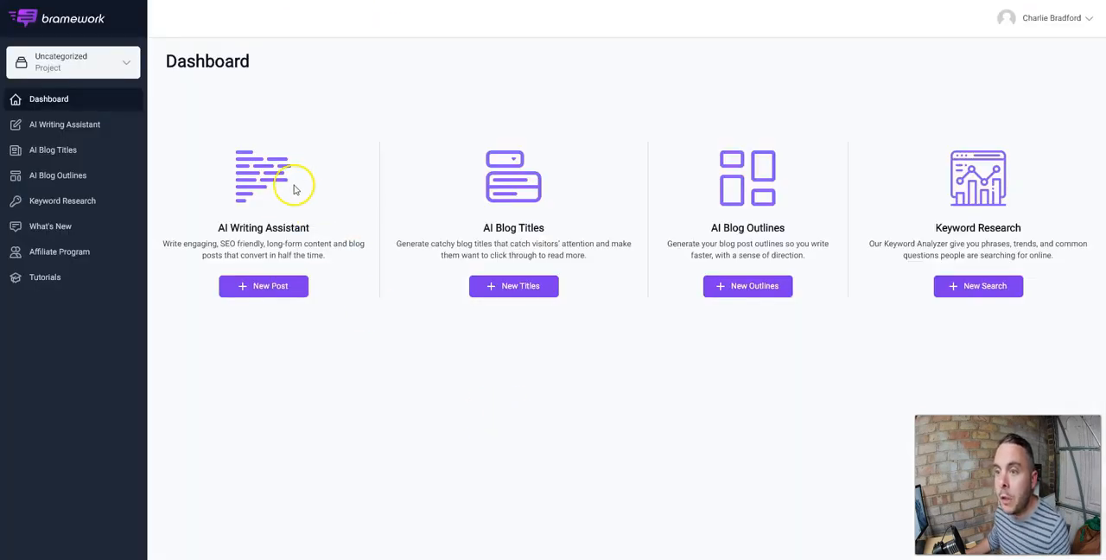
# Start a new AI Writing Assistant post with the keyword "how to grow vegetables" and the region United Kingdom.
pyautogui.click(71, 127)
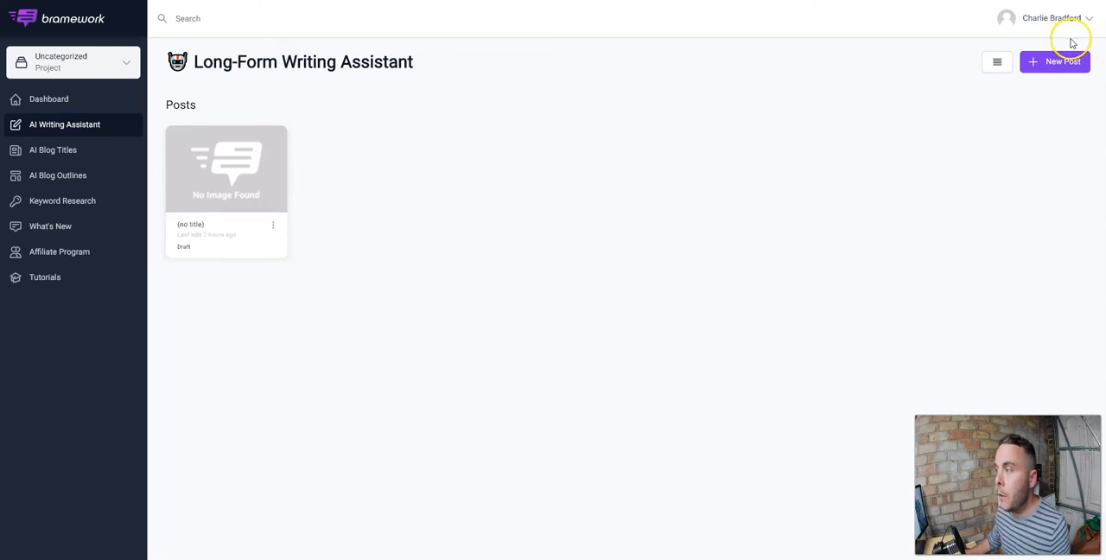
pyautogui.click(1048, 67)
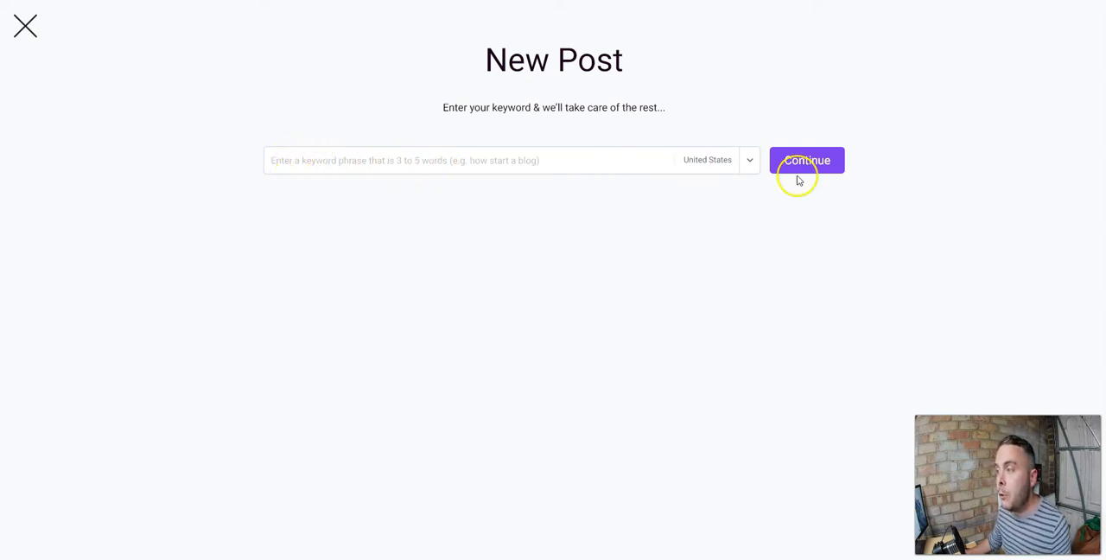
pyautogui.click(311, 155)
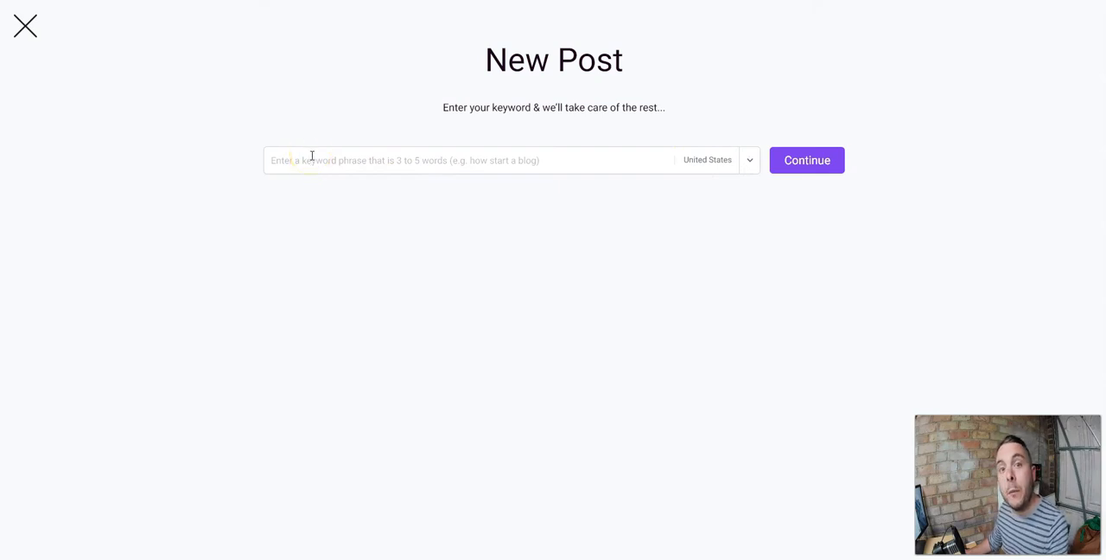
pyautogui.click(313, 159)
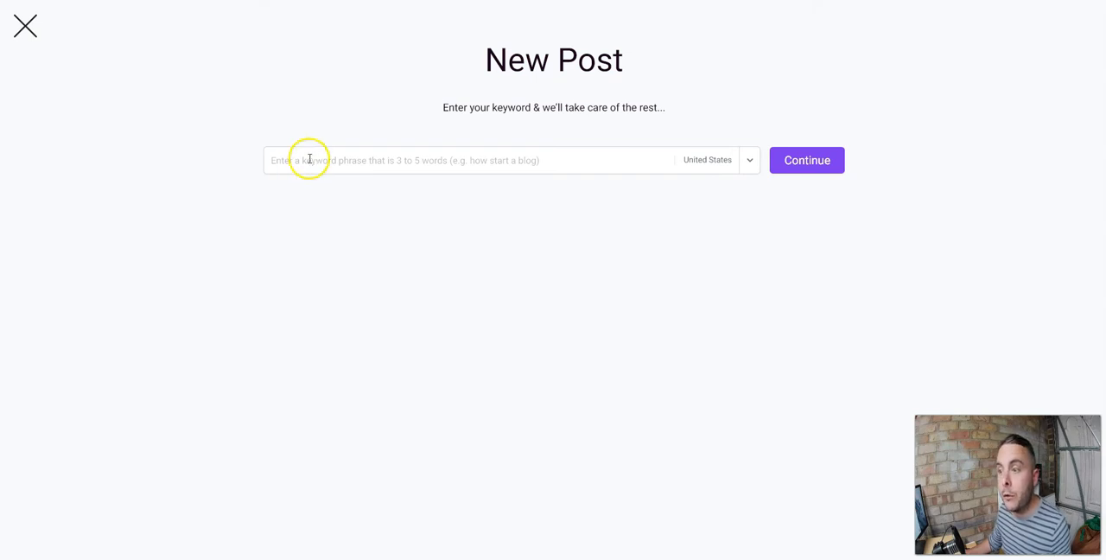
pyautogui.click(381, 234)
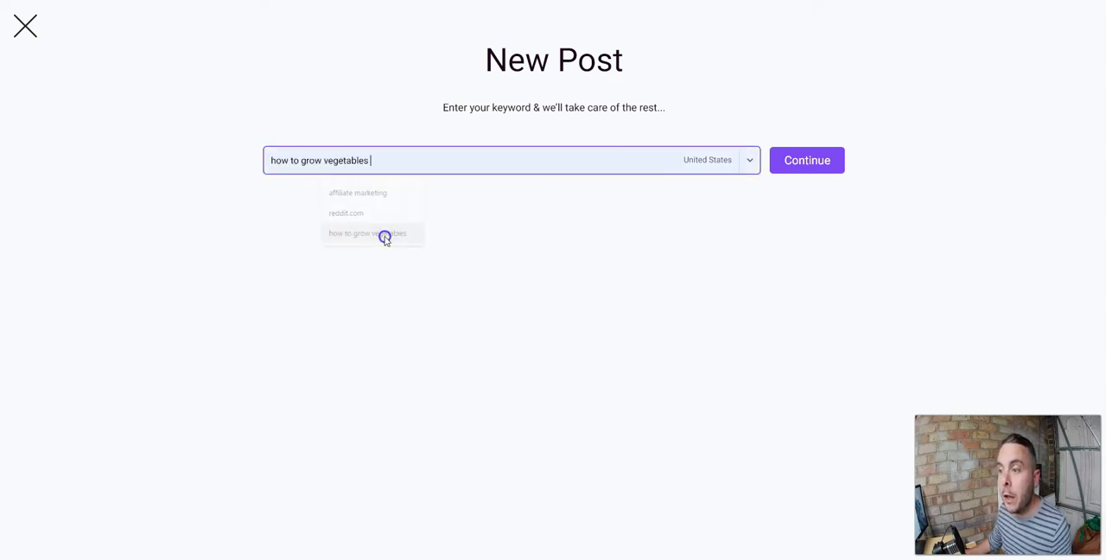
pyautogui.click(750, 160)
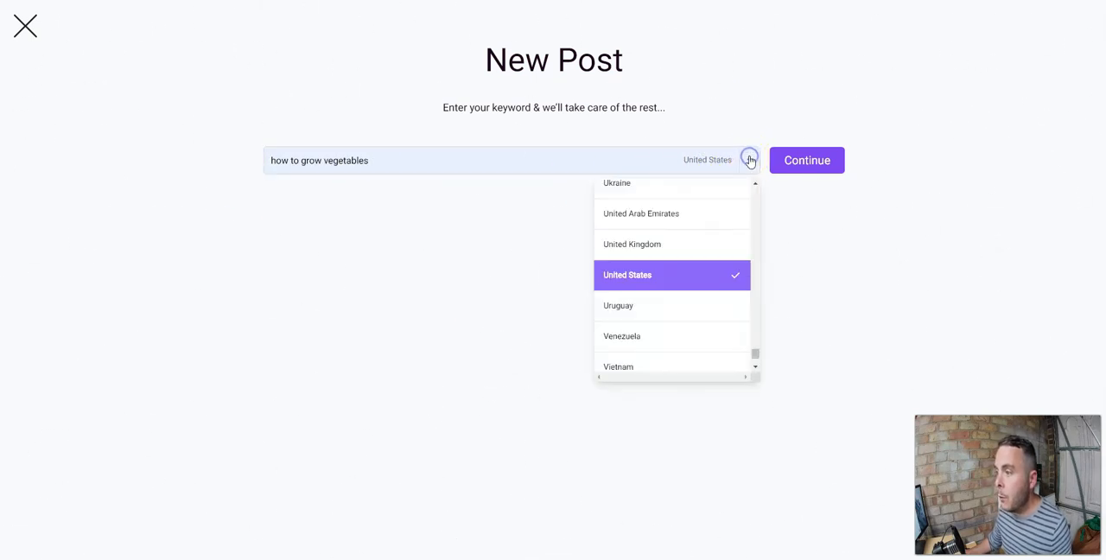
pyautogui.click(657, 257)
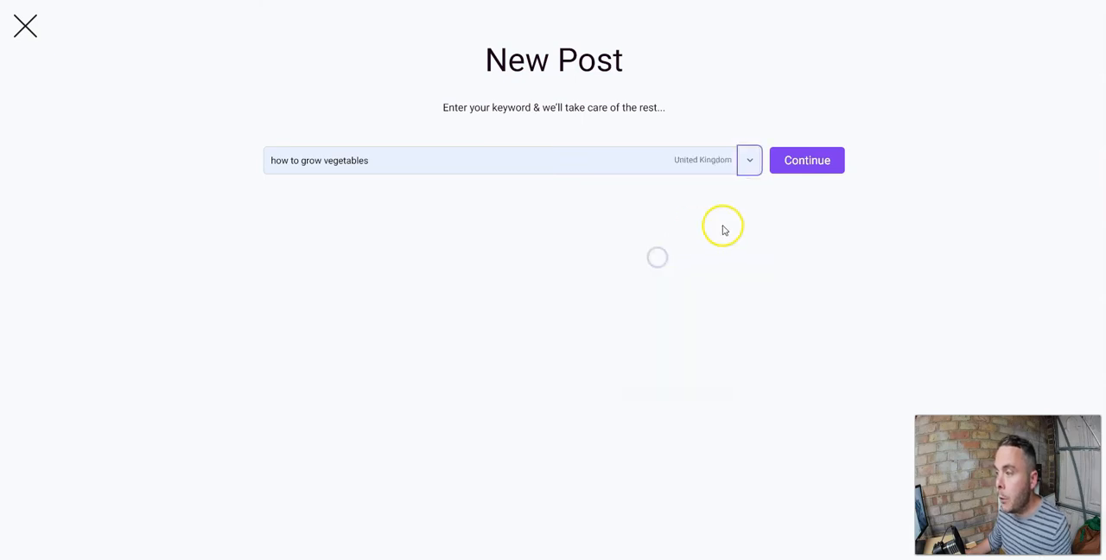
pyautogui.click(800, 162)
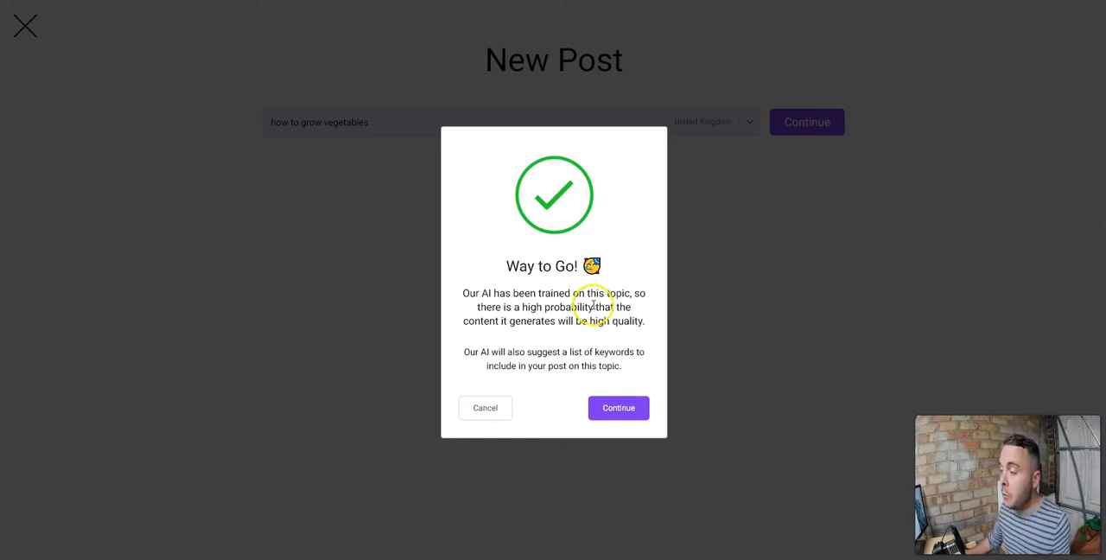
pyautogui.click(616, 412)
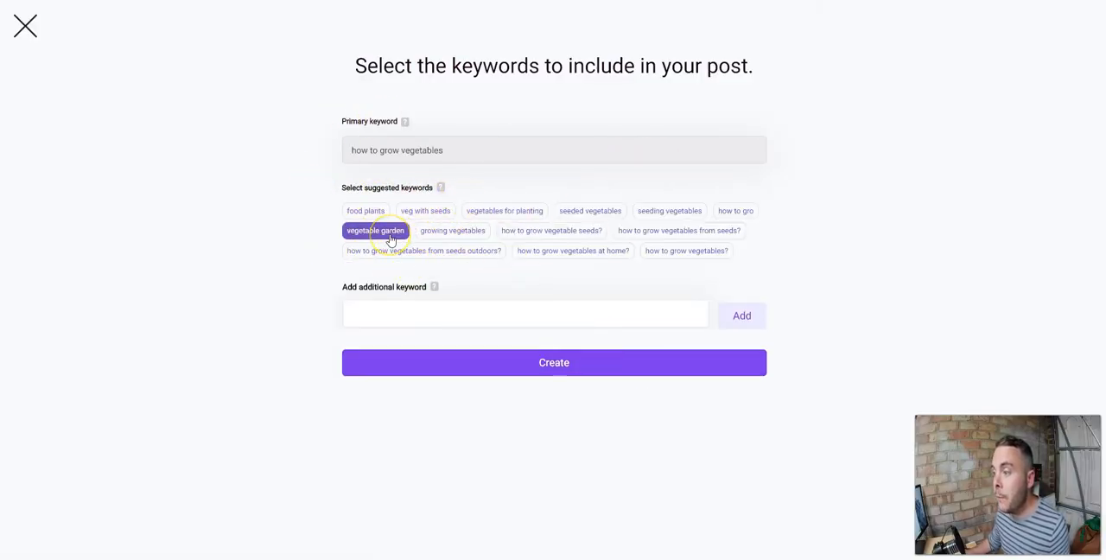
# Select the suggested keywords vegetable garden, growing vegetables, how to grow vegetables from seeds, from seeds outdoors and at home, and create the post.
pyautogui.click(506, 215)
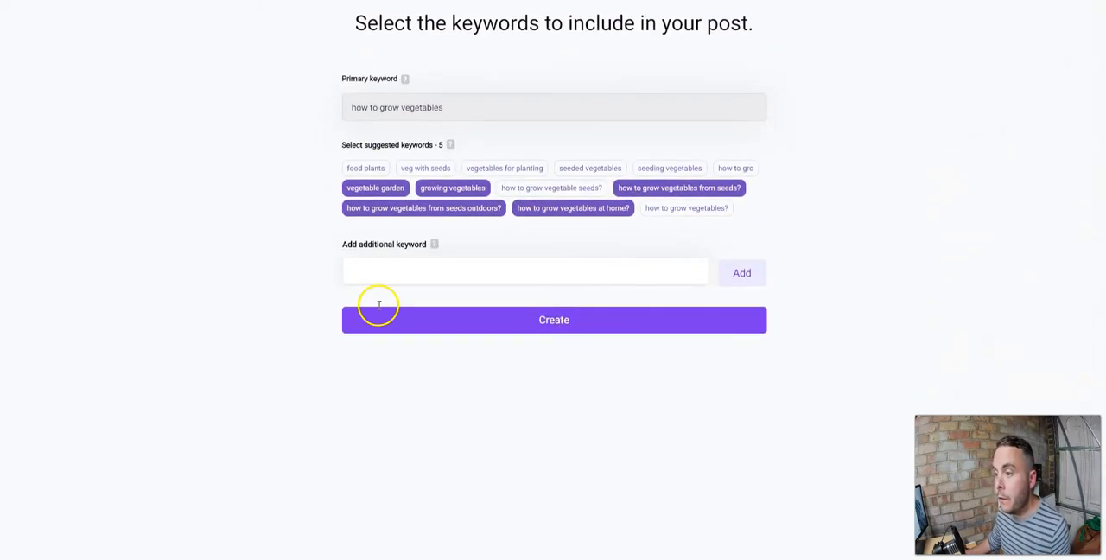
pyautogui.scroll(1, 378, 304)
pyautogui.click(377, 309)
pyautogui.click(813, 306)
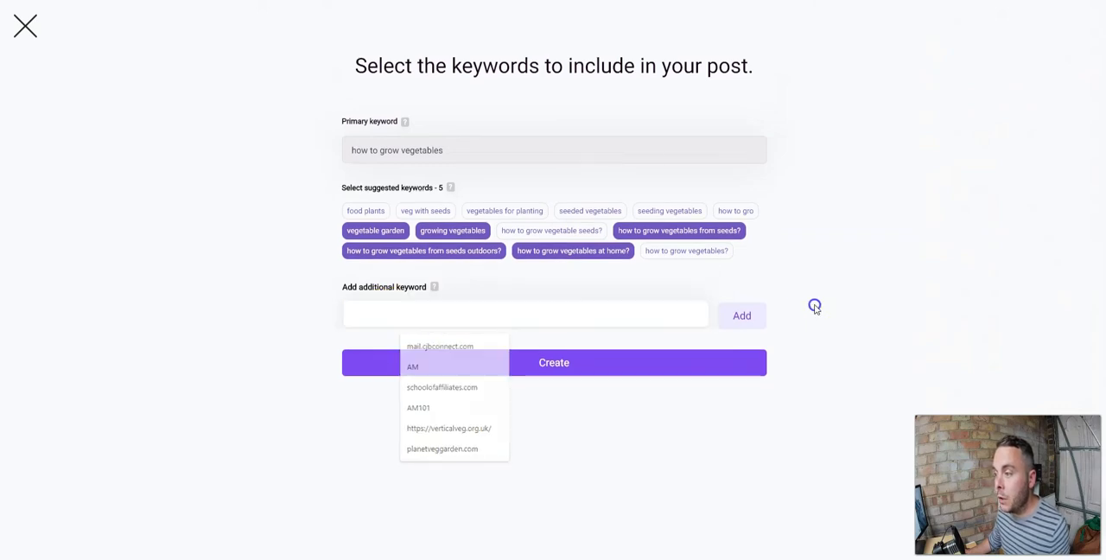
pyautogui.click(568, 365)
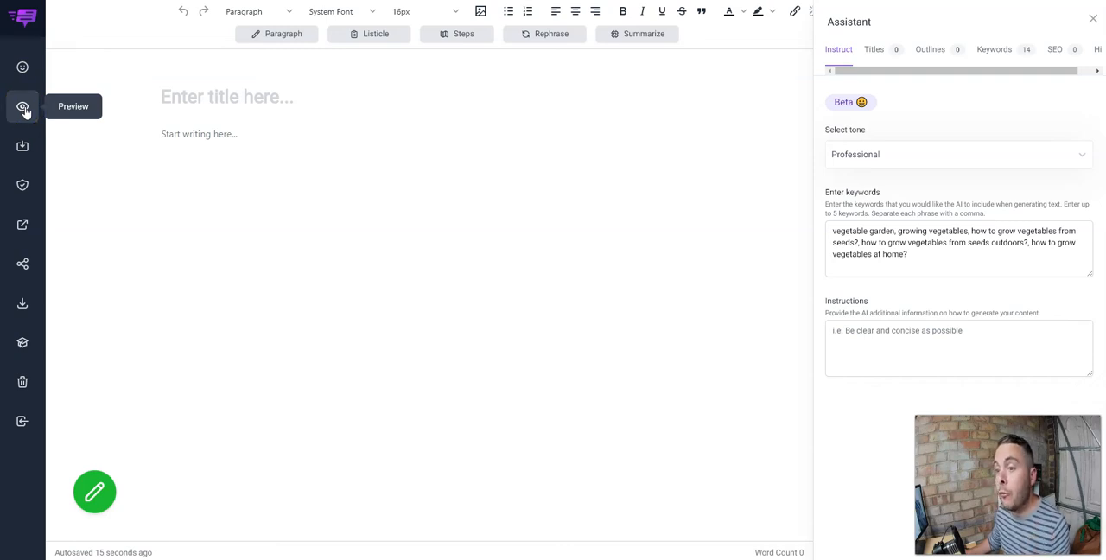
# Examine the editor's post tools and the file formats offered for downloading the post.
pyautogui.click(24, 148)
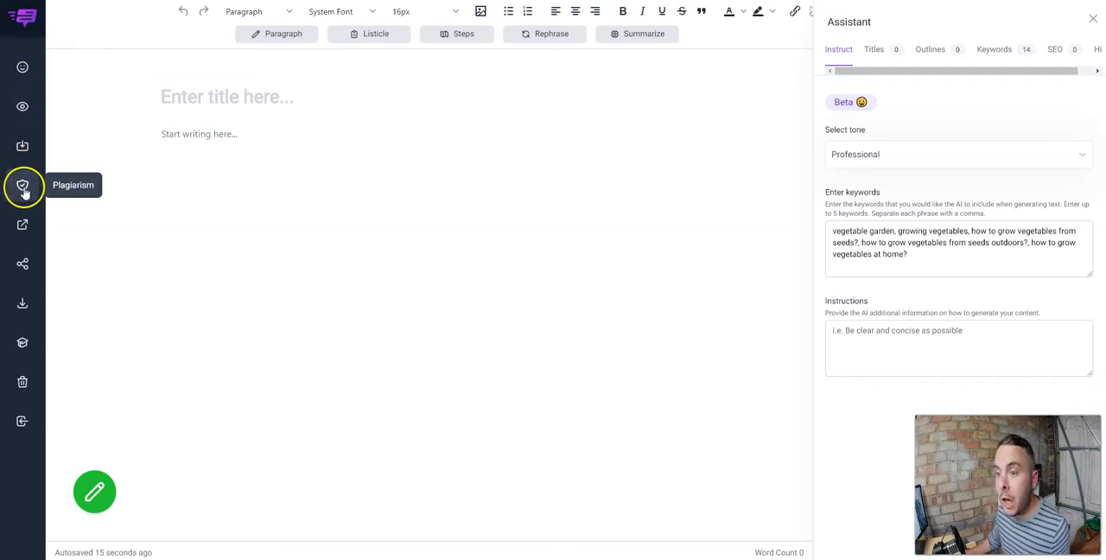
pyautogui.click(25, 228)
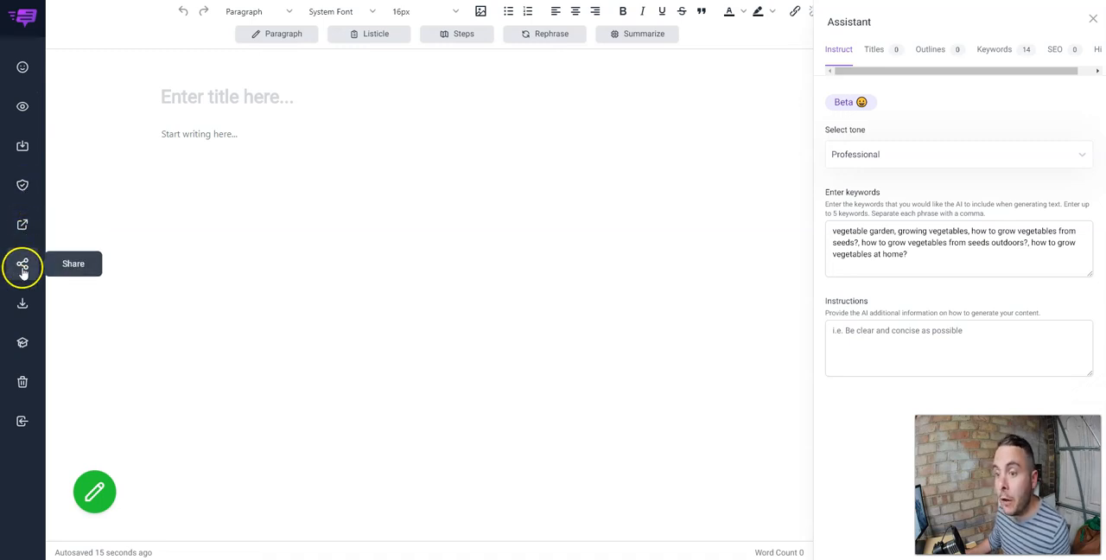
pyautogui.click(24, 309)
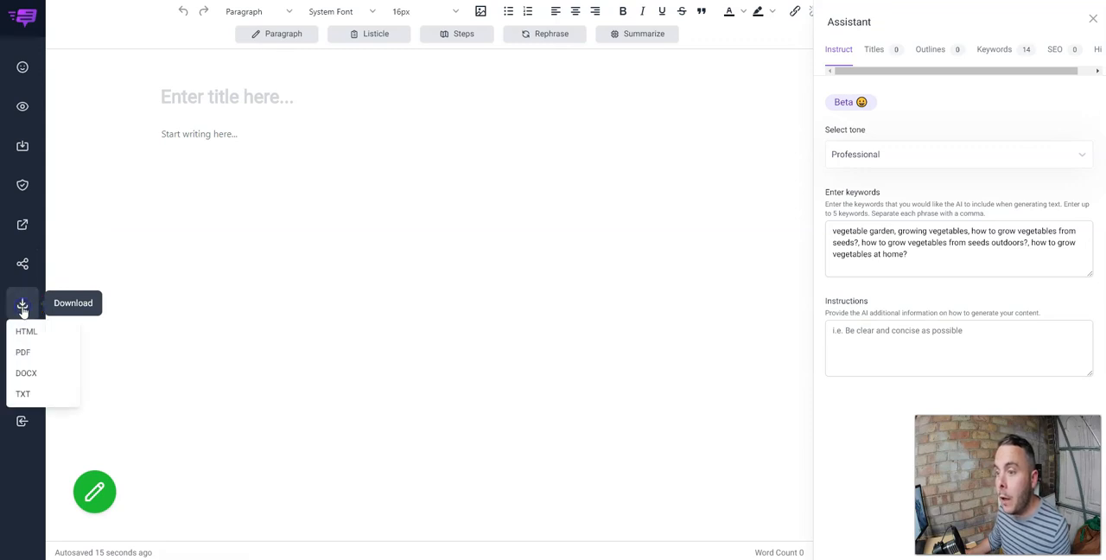
pyautogui.click(27, 374)
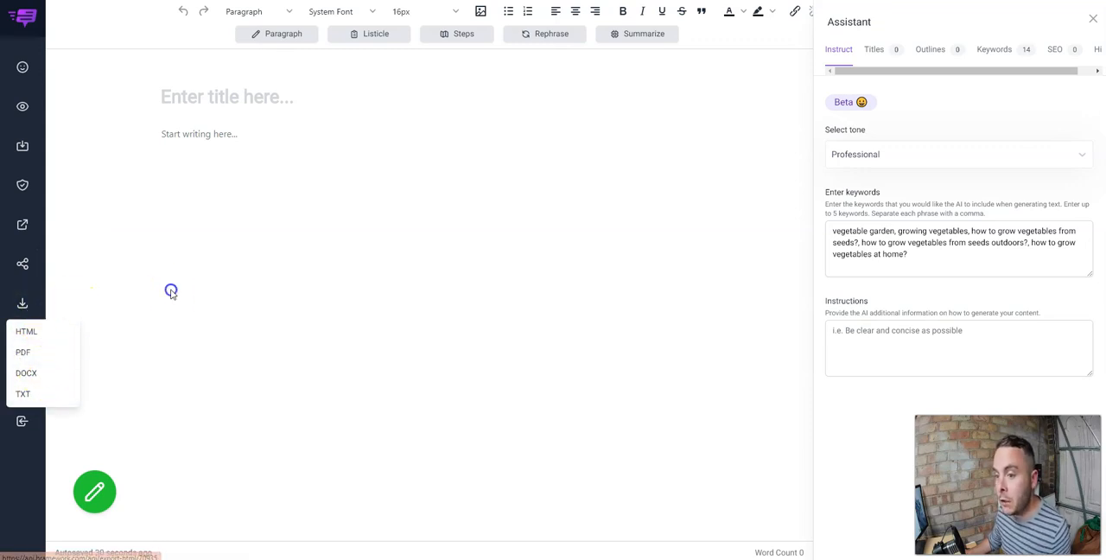
# Open the tutorials page and browse the available how-to videos.
pyautogui.click(25, 345)
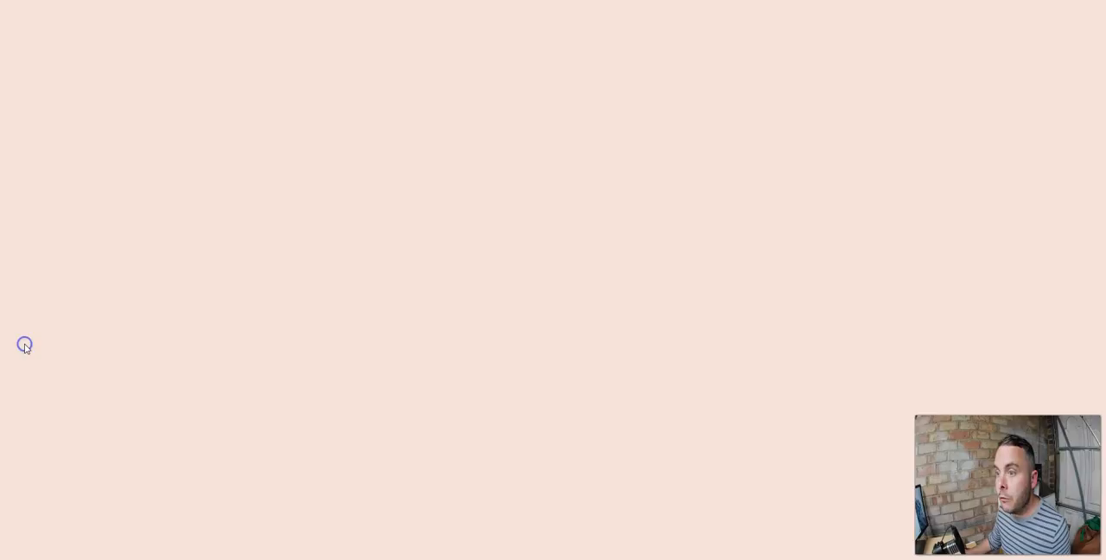
pyautogui.scroll(-3, 553, 290)
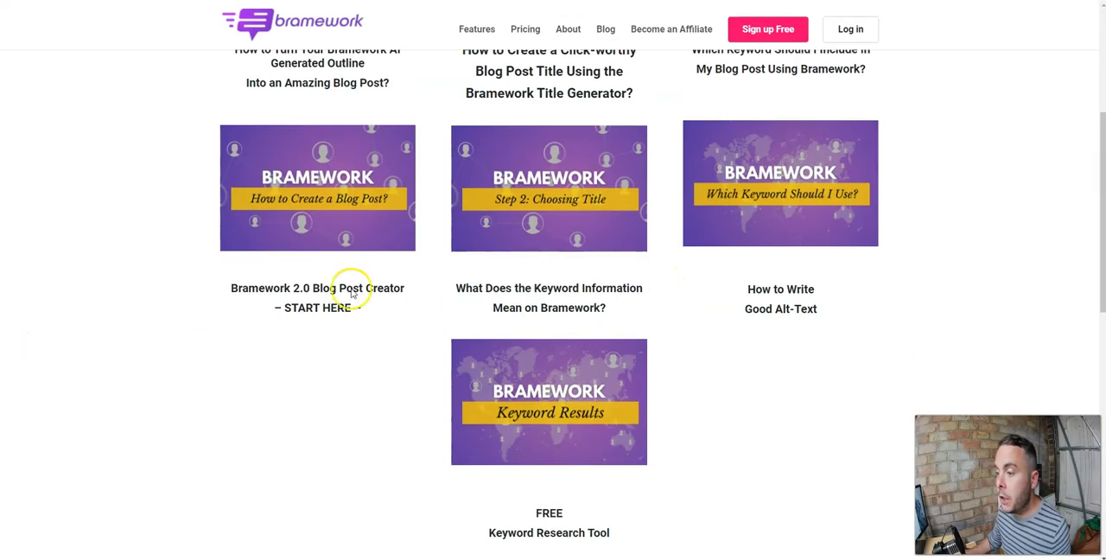
pyautogui.scroll(1, 778, 314)
pyautogui.scroll(-2, 780, 318)
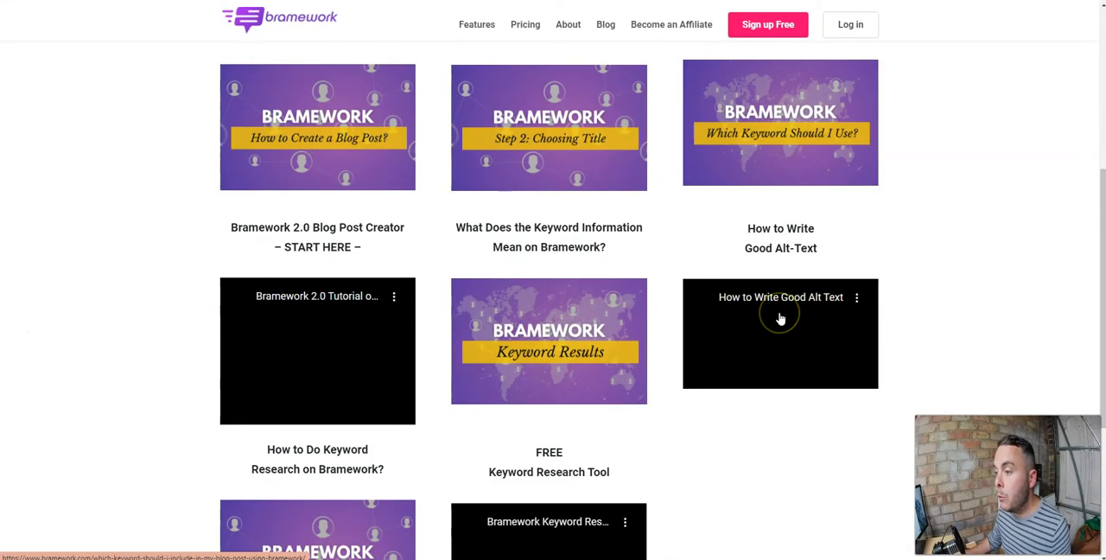
pyautogui.scroll(-2, 780, 318)
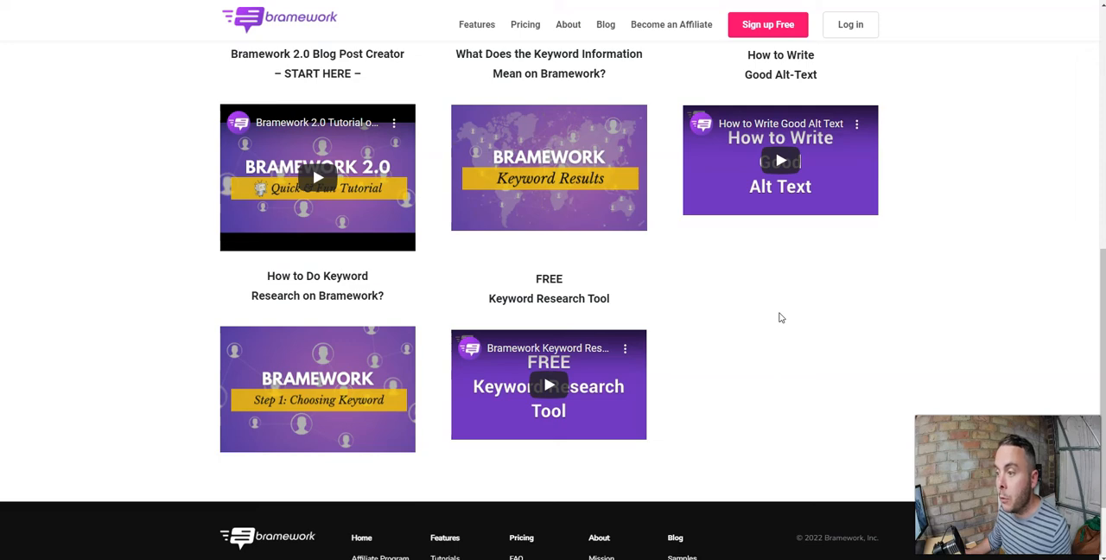
pyautogui.scroll(2, 780, 318)
pyautogui.scroll(4, 777, 318)
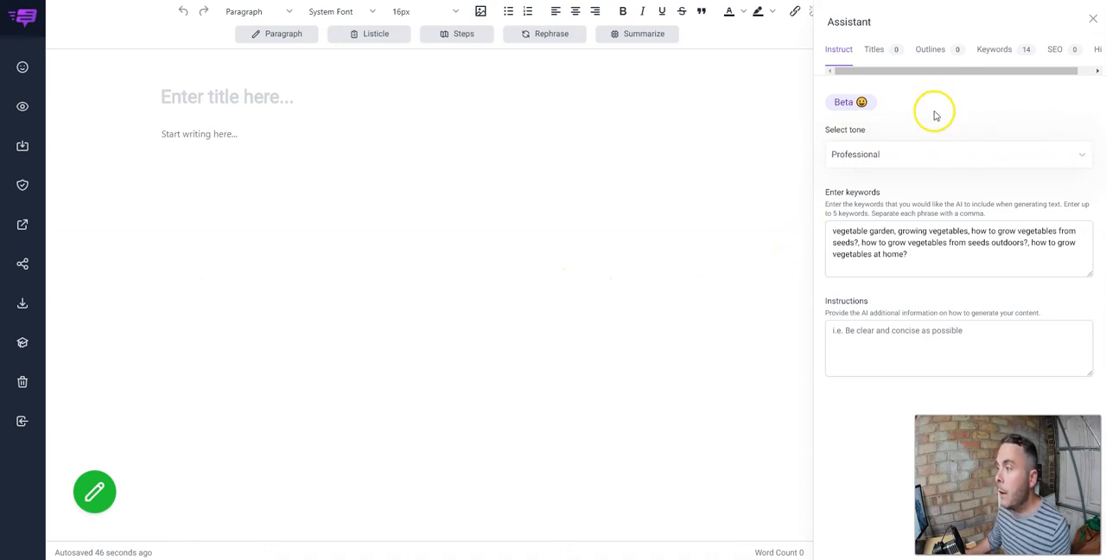
# Set the AI assistant's writing tone to Excited.
pyautogui.click(969, 154)
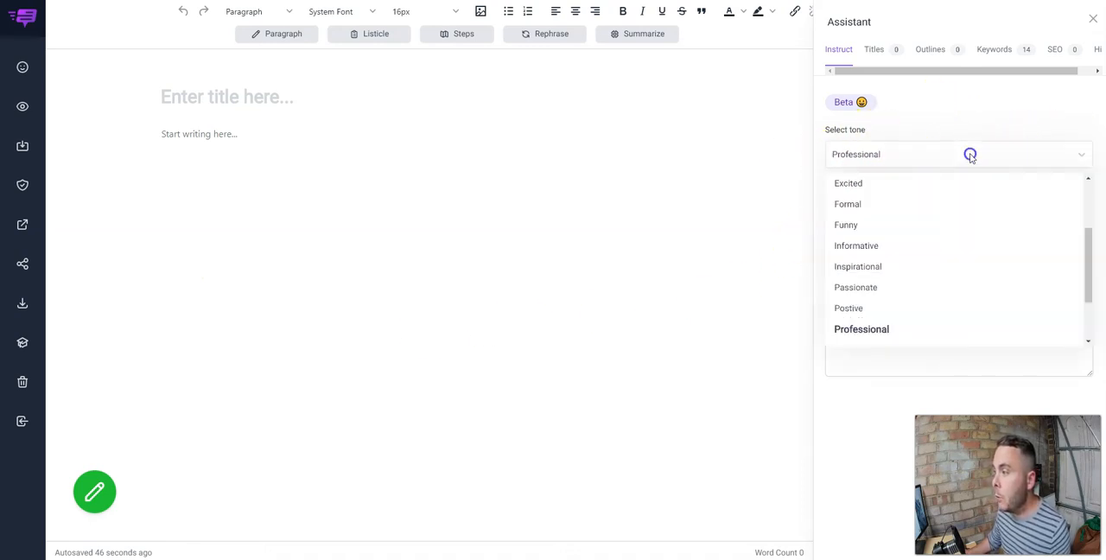
pyautogui.click(874, 183)
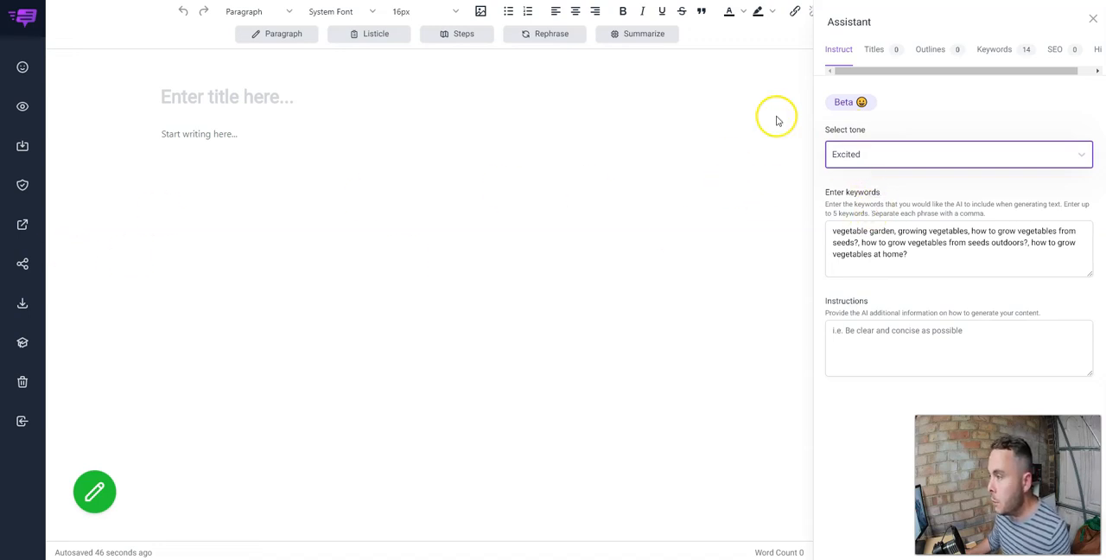
pyautogui.click(960, 97)
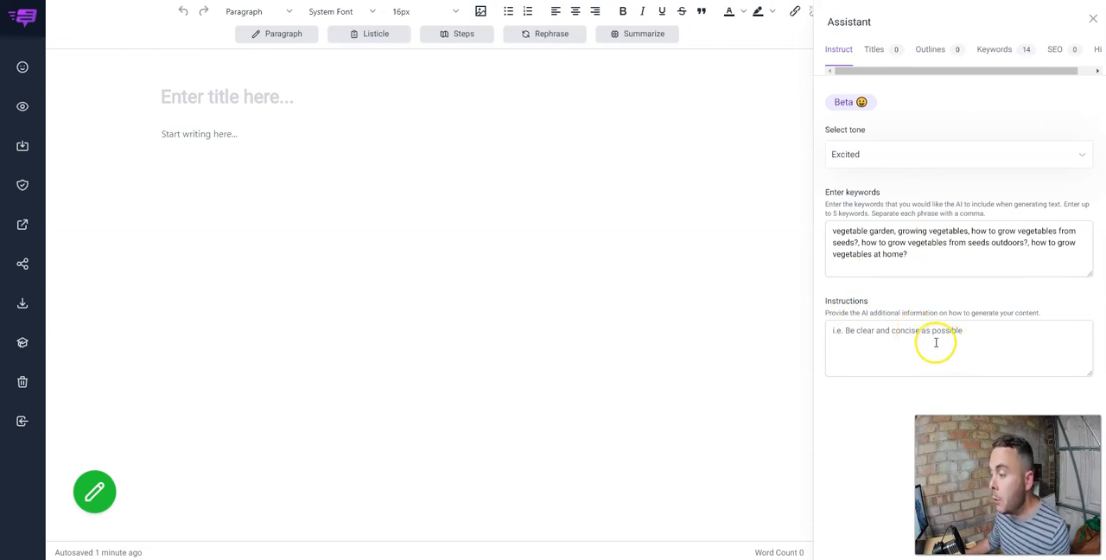
# Insert the suggested title "How To Grow Your Vegetables Like A Pro In Less Than 20 Minutes A Week" and the generated outline into the post.
pyautogui.click(874, 50)
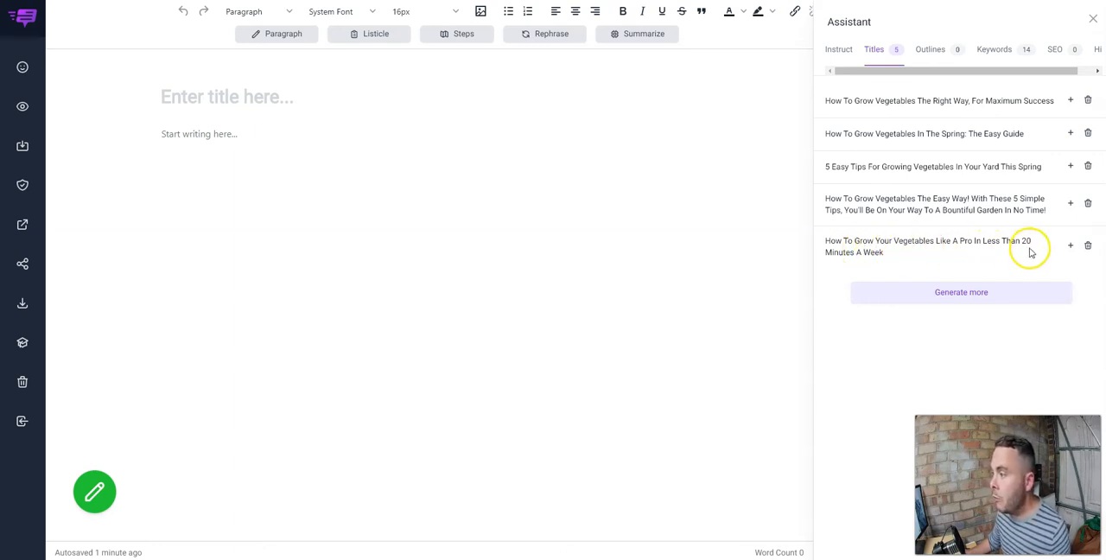
pyautogui.click(1070, 245)
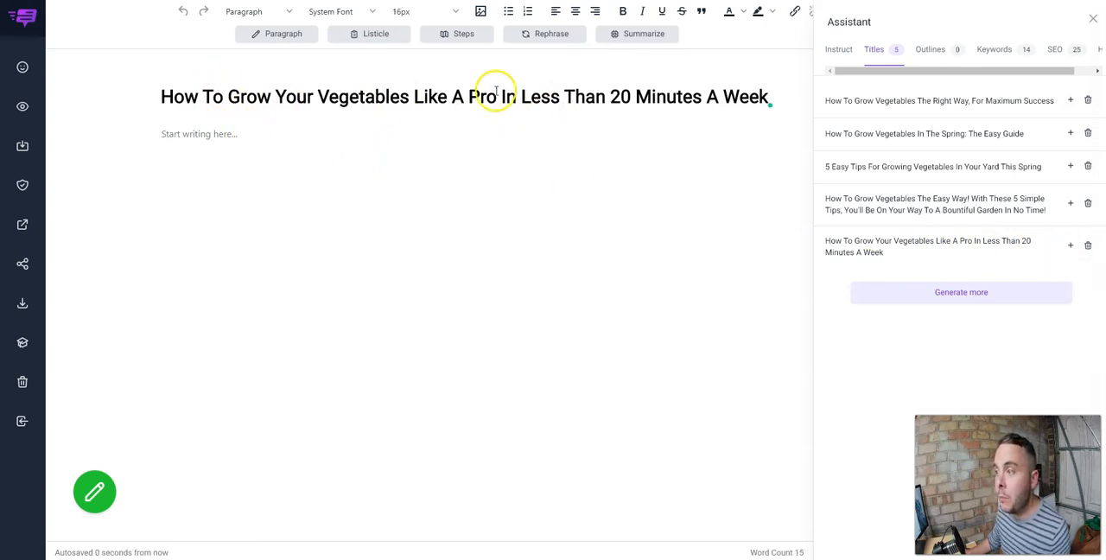
pyautogui.click(927, 51)
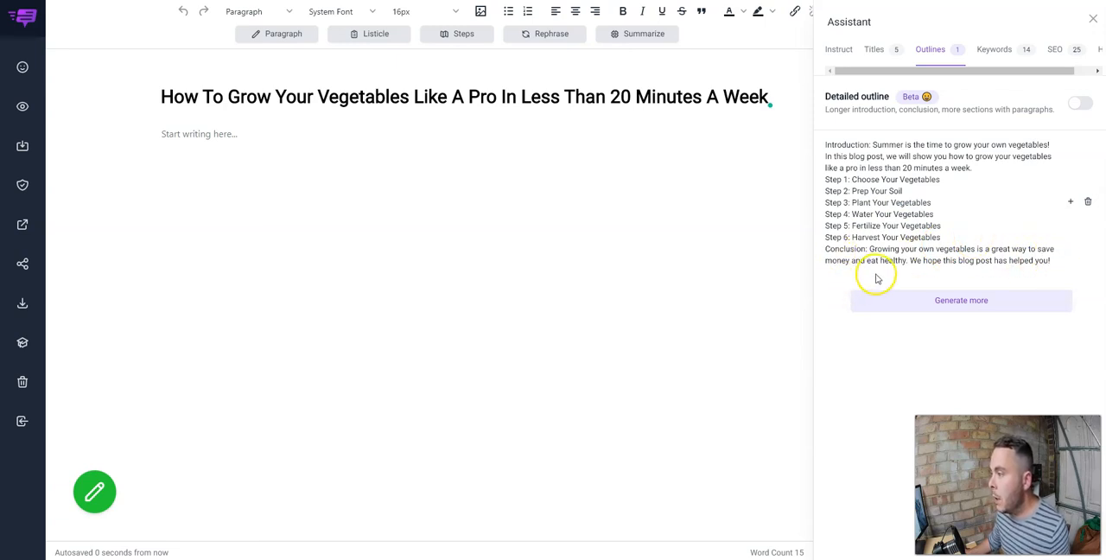
pyautogui.click(1070, 202)
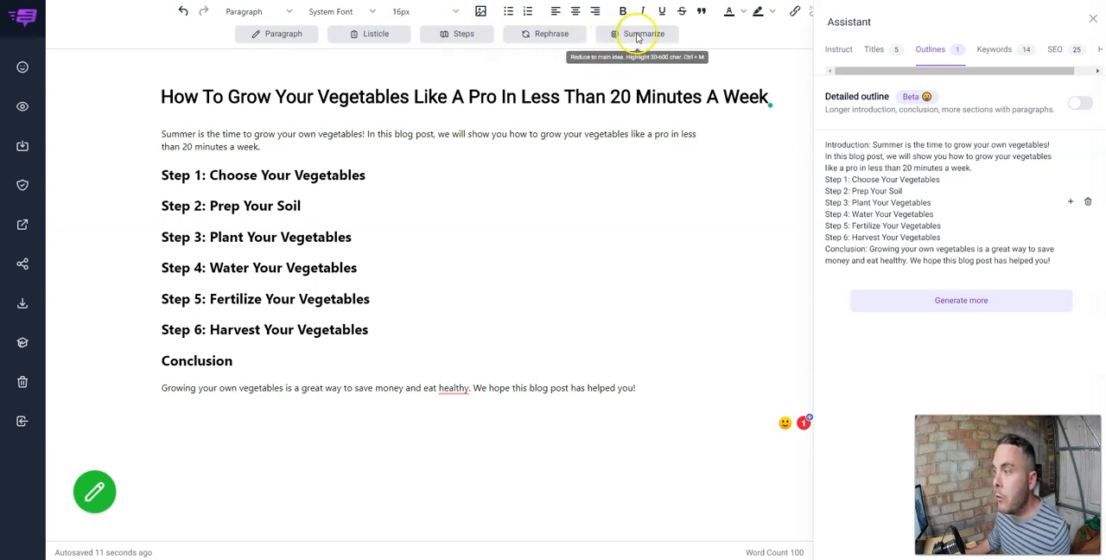
# Generate an AI paragraph for the Step 1 heading text "Choose Your Vegetables" and accept the suggested preposition "in" in the Carrots item.
pyautogui.moveTo(365, 176); pyautogui.dragTo(207, 175)
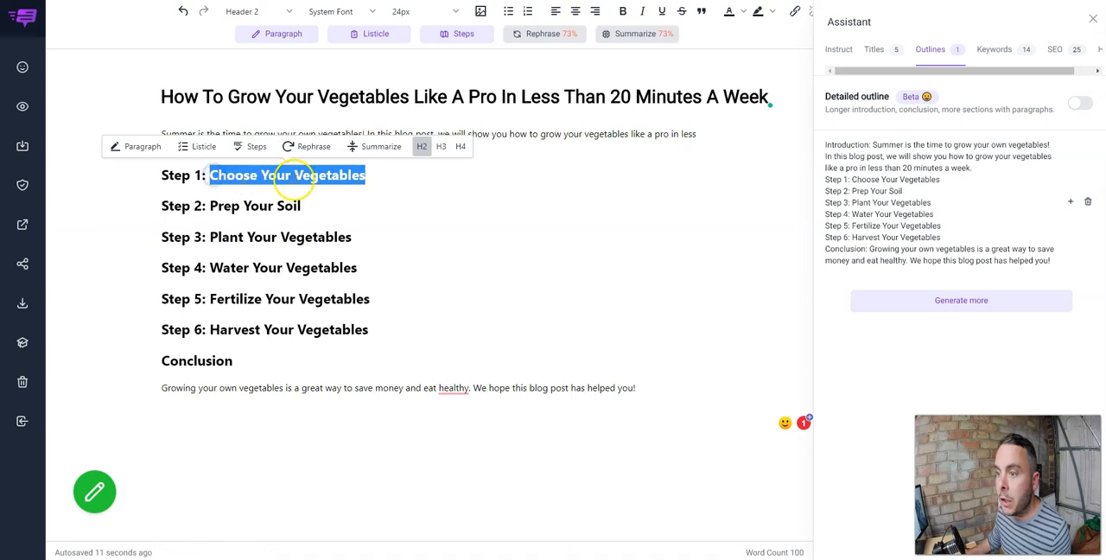
pyautogui.click(136, 146)
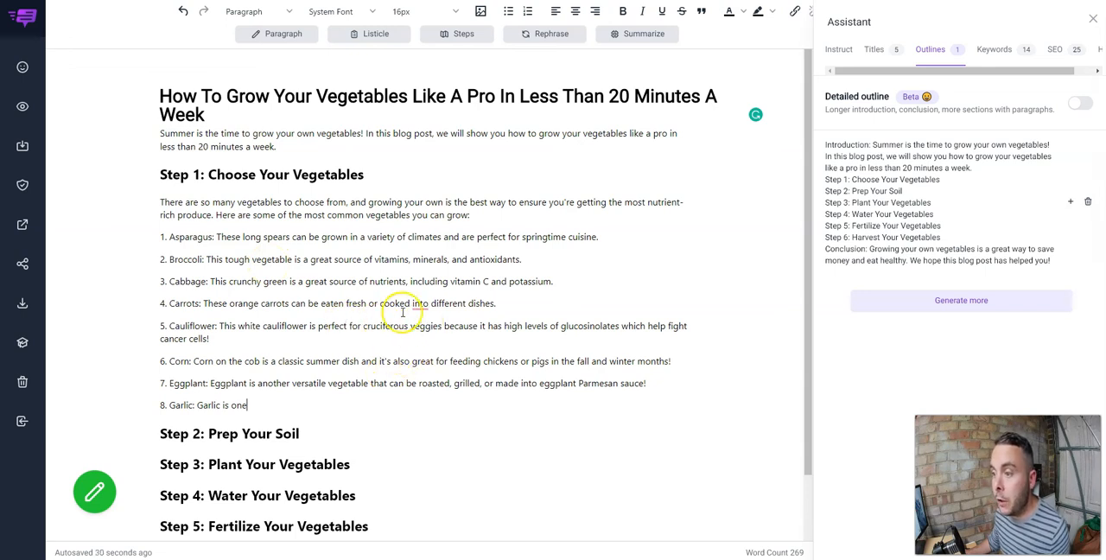
pyautogui.moveTo(421, 304)
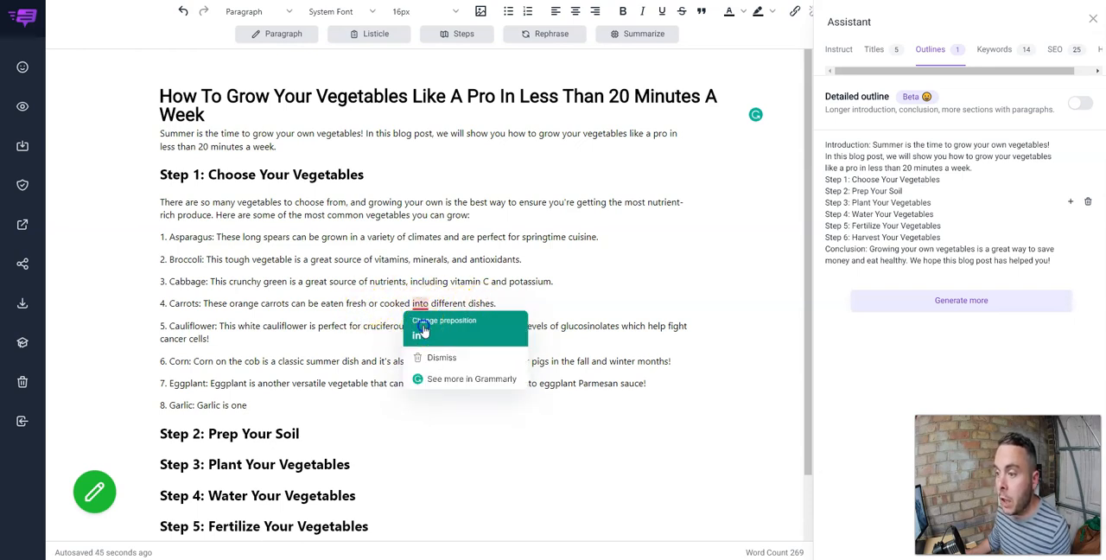
pyautogui.click(422, 331)
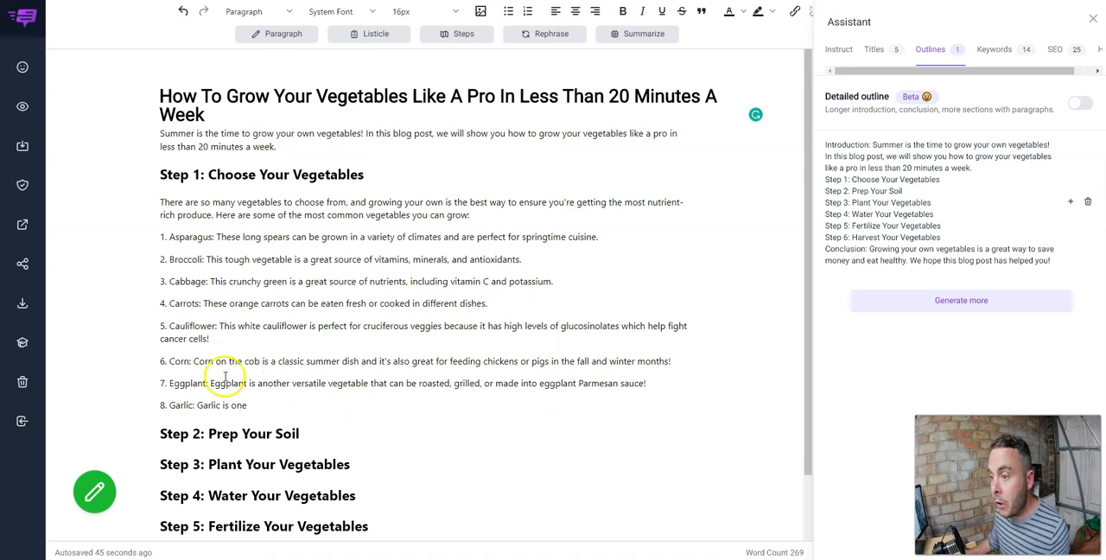
# Generate AI paragraphs under the Step 2 to Step 6 headings, retitling Step 2 as "Prepare Your Soil The Right Way".
pyautogui.scroll(-2, 562, 326)
pyautogui.moveTo(208, 338); pyautogui.dragTo(304, 338)
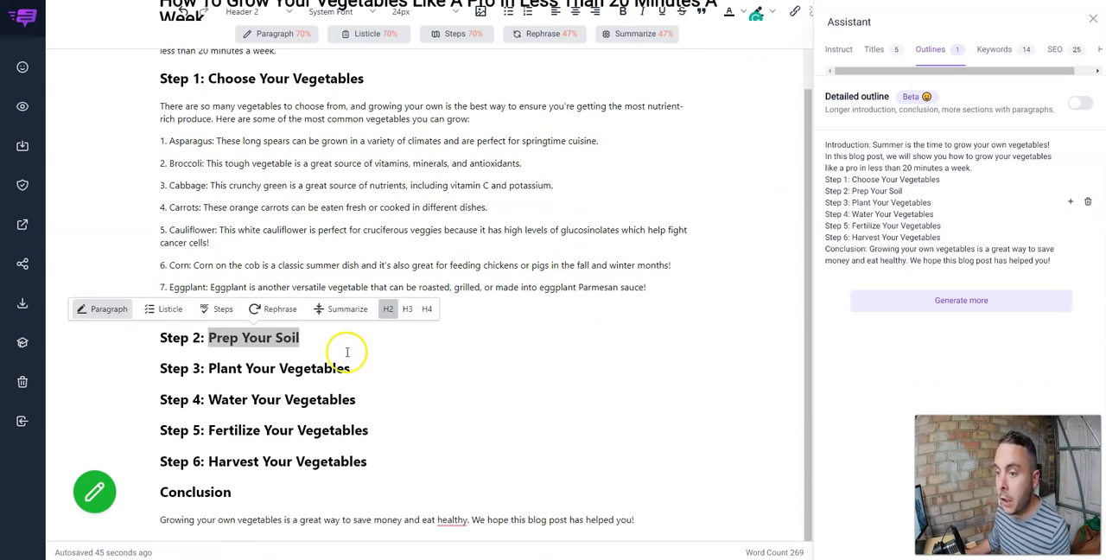
pyautogui.scroll(-2, 512, 325)
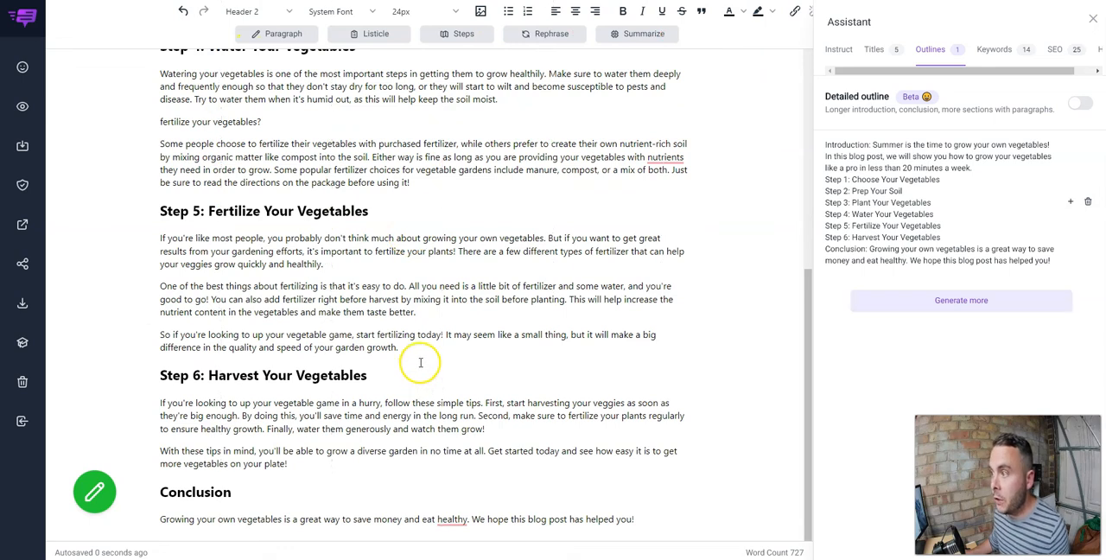
pyautogui.scroll(4, 420, 363)
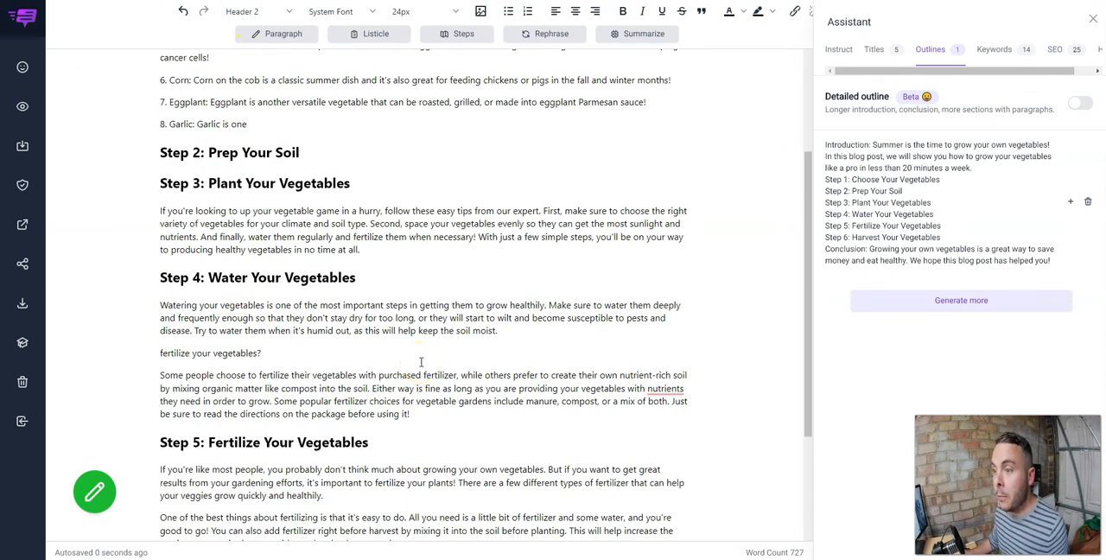
pyautogui.scroll(1, 420, 362)
pyautogui.click(299, 210)
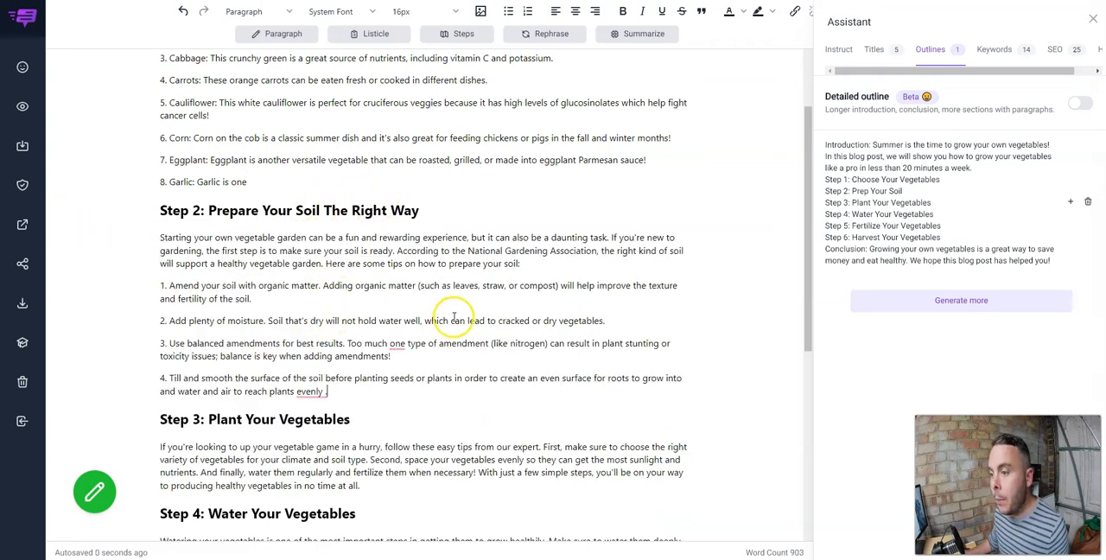
# Accept the Step 2 corrections, adding "of" before "one type of amendment" and removing the space after "evenly".
pyautogui.moveTo(398, 344)
pyautogui.click(396, 369)
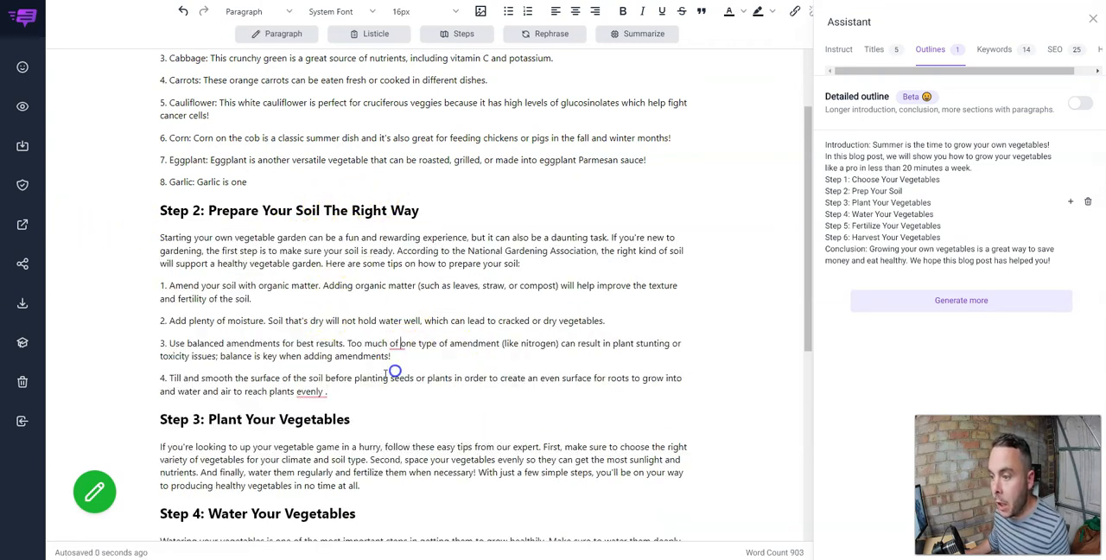
pyautogui.moveTo(311, 391)
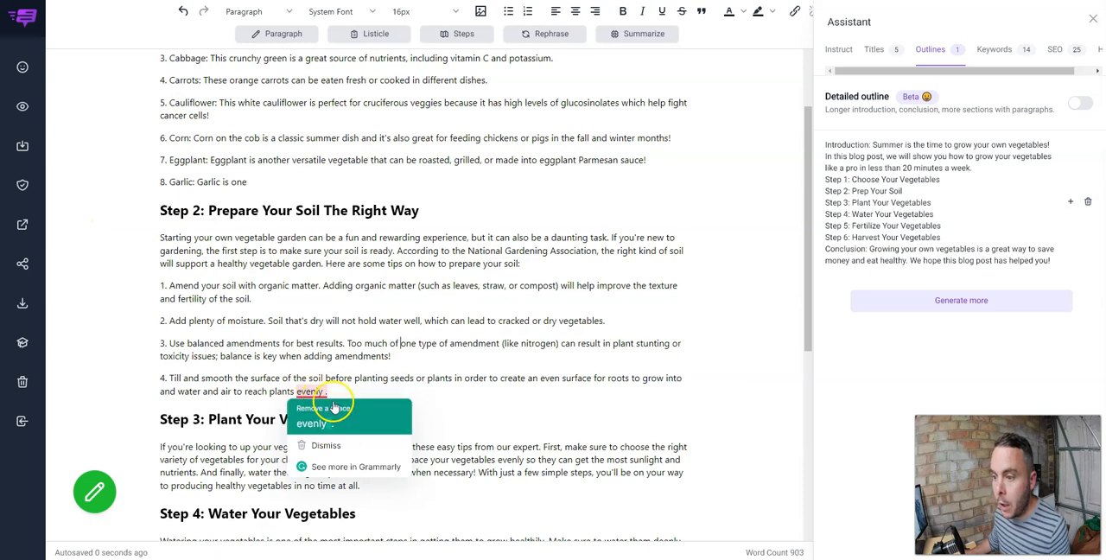
# Read through the generated post and examine the clarity rewrite suggested for the introduction's second sentence.
pyautogui.scroll(3, 337, 400)
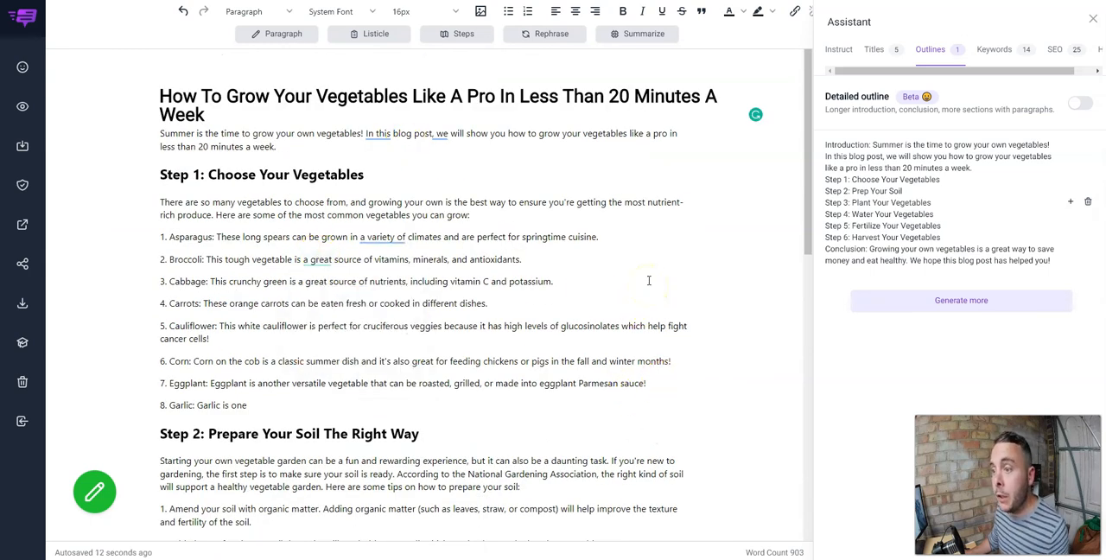
pyautogui.moveTo(373, 134)
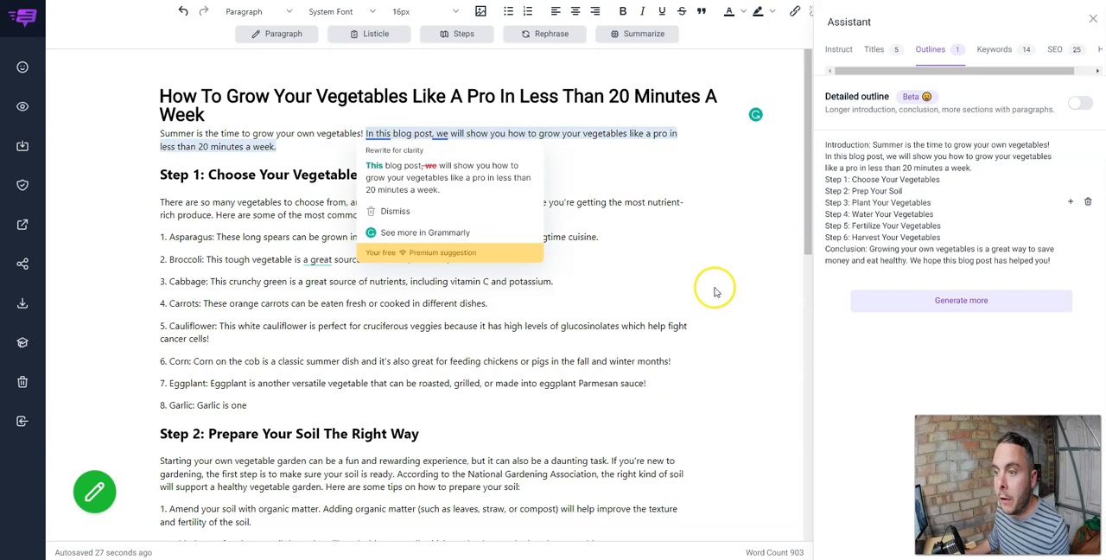
pyautogui.scroll(-7, 712, 291)
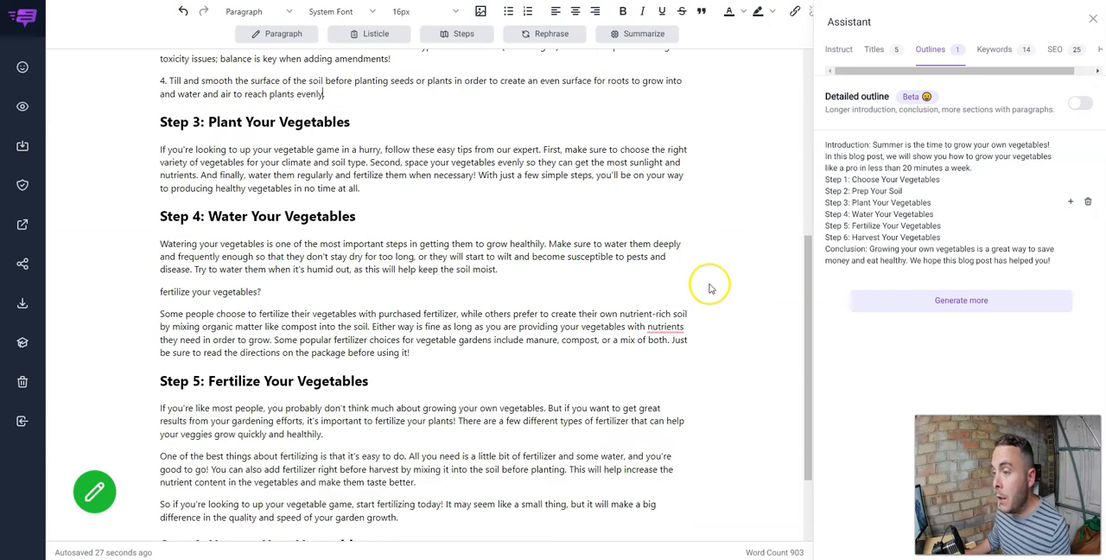
pyautogui.scroll(-3, 709, 290)
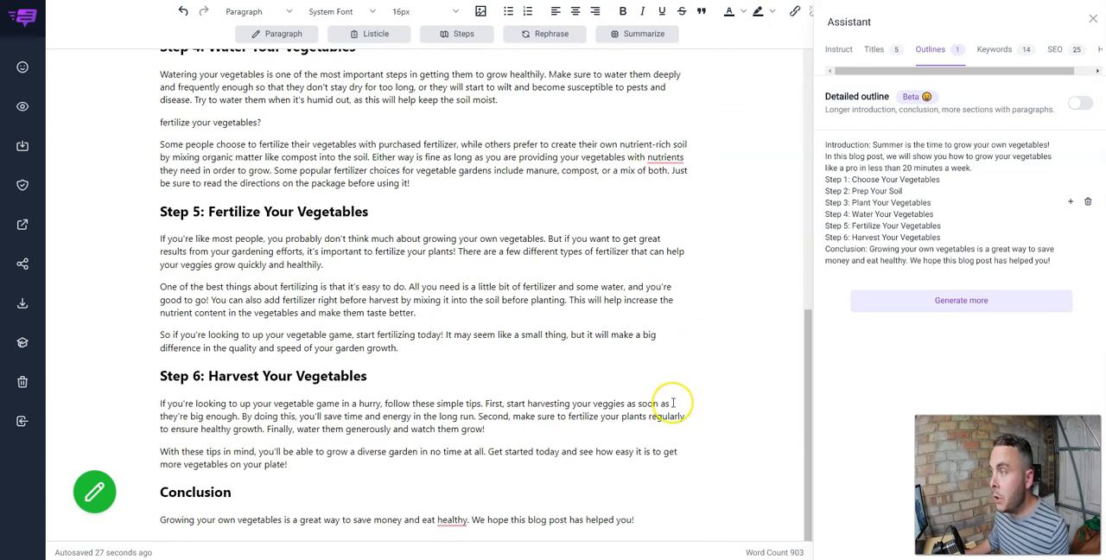
pyautogui.scroll(10, 668, 403)
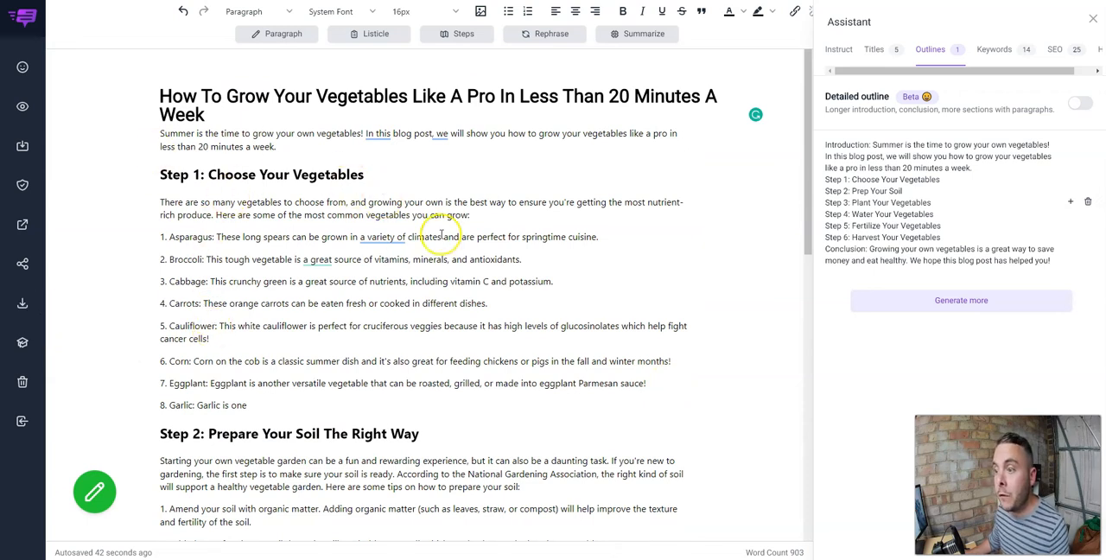
pyautogui.scroll(-3, 639, 276)
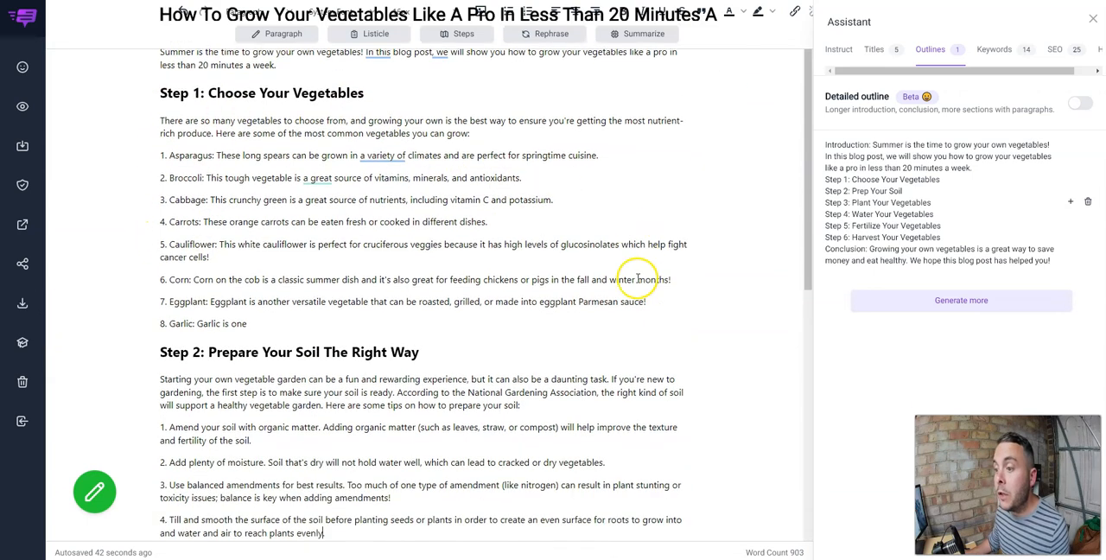
pyautogui.scroll(-6, 637, 277)
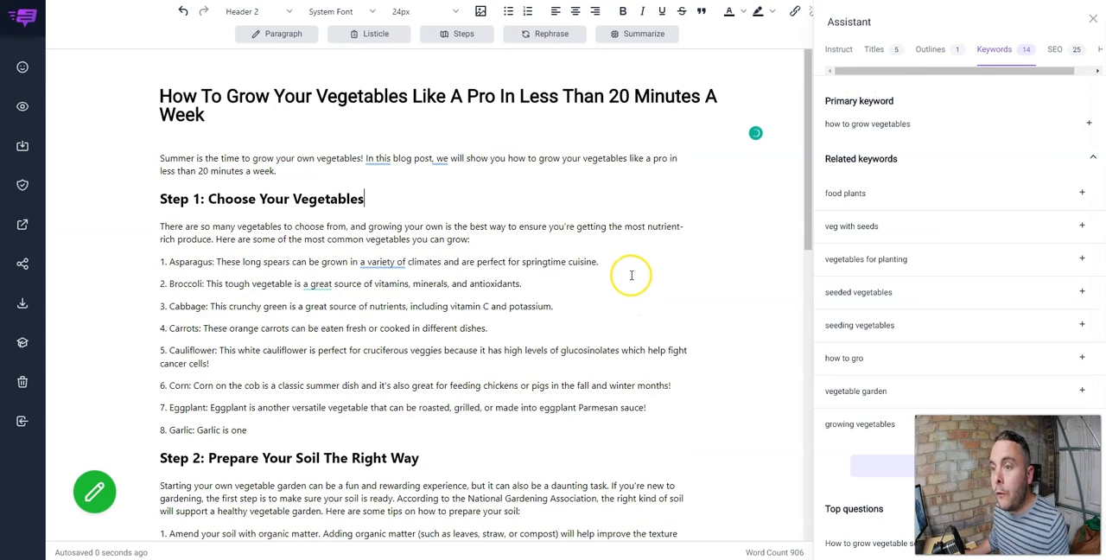
# Correct the misspelled "plantsnutrients" in Step 4's fertilizer paragraph to "plants nutrients".
pyautogui.scroll(-3, 640, 268)
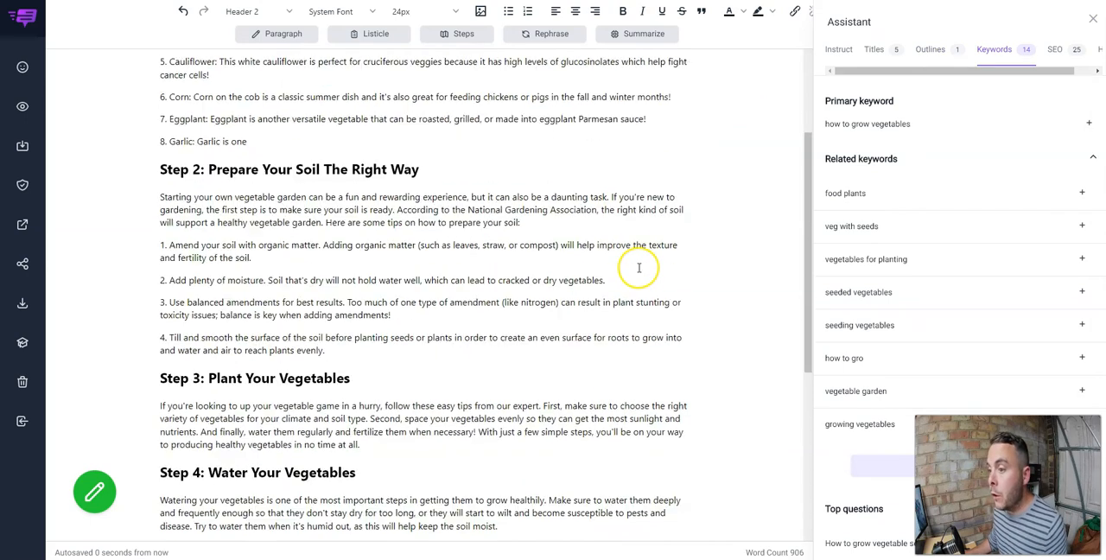
pyautogui.scroll(-2, 639, 268)
pyautogui.scroll(-2, 640, 268)
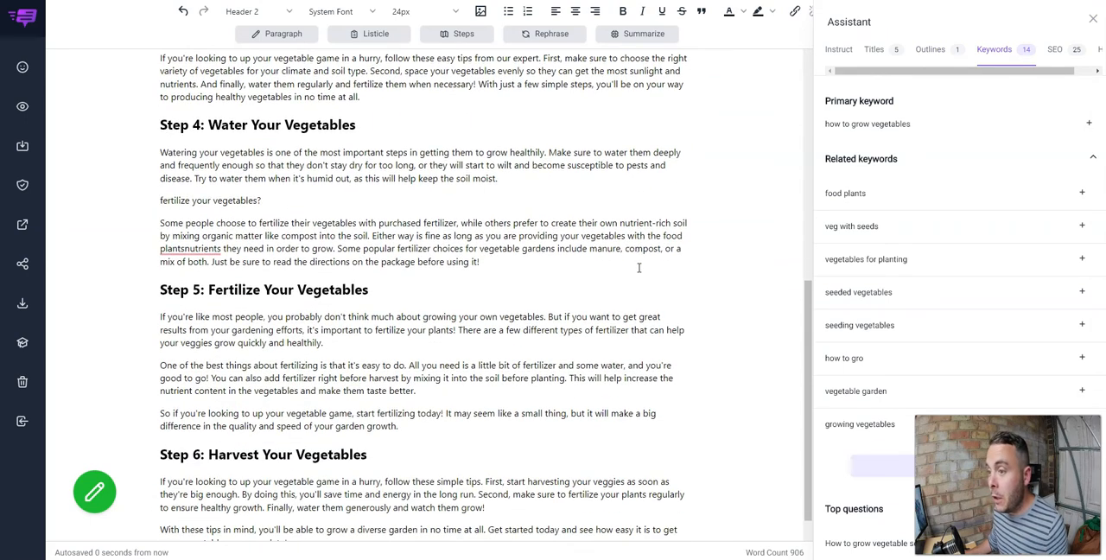
pyautogui.click(185, 248)
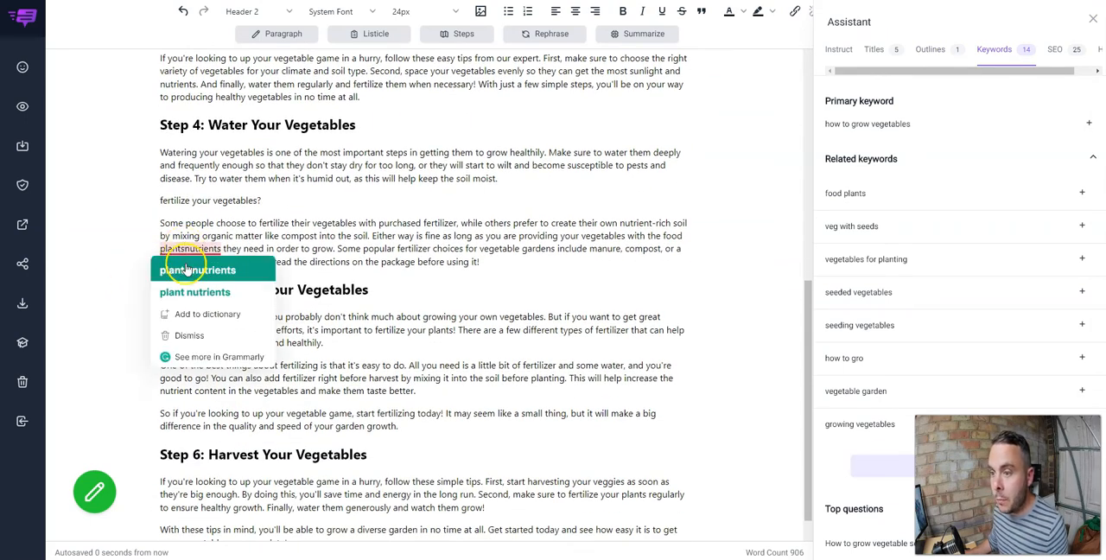
pyautogui.click(185, 264)
# Accept the suggested wording "various" before "climates" in the Asparagus item of Step 1.
pyautogui.scroll(10, 726, 353)
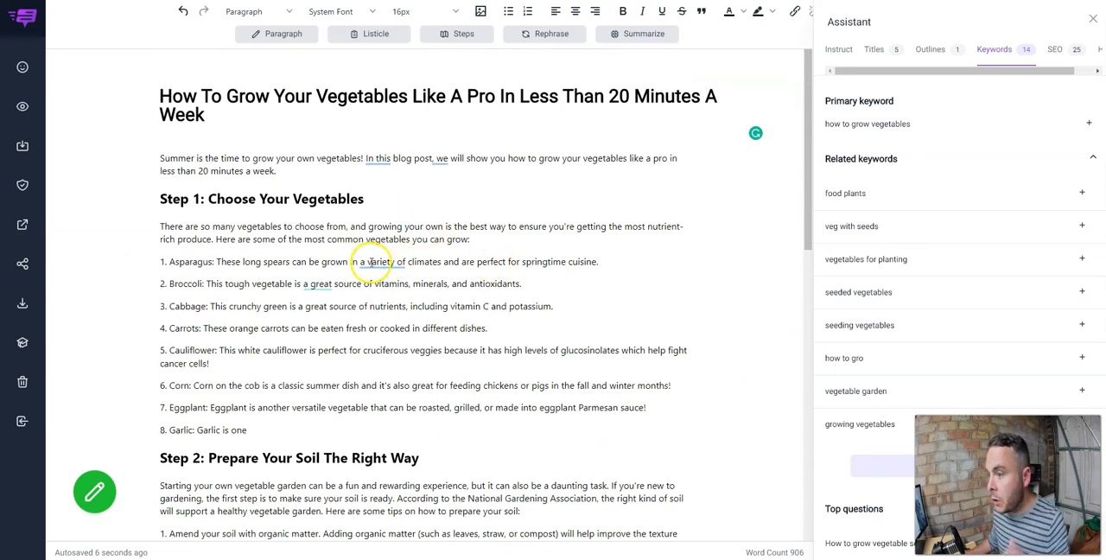
pyautogui.click(382, 262)
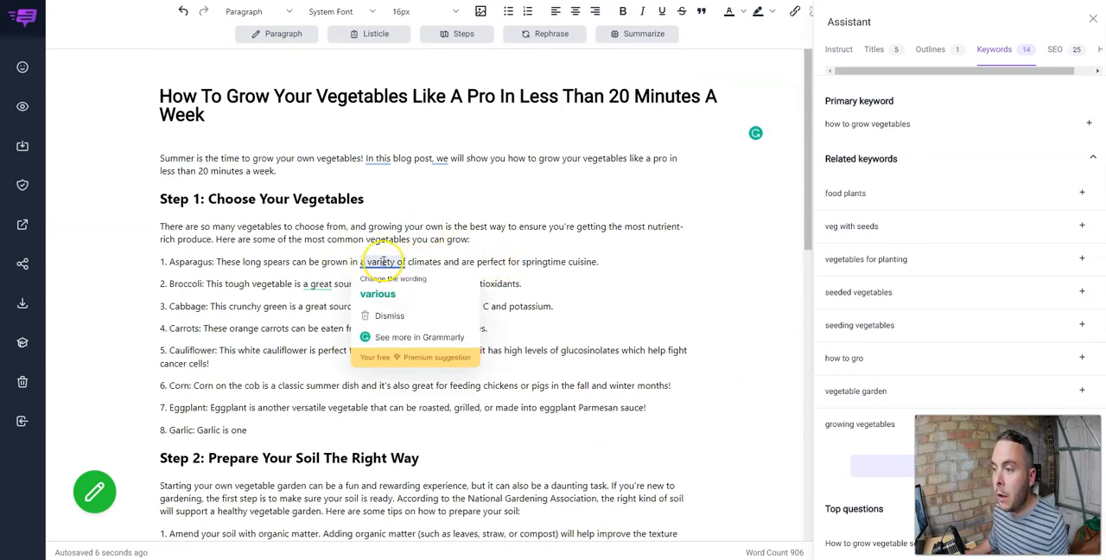
pyautogui.click(383, 288)
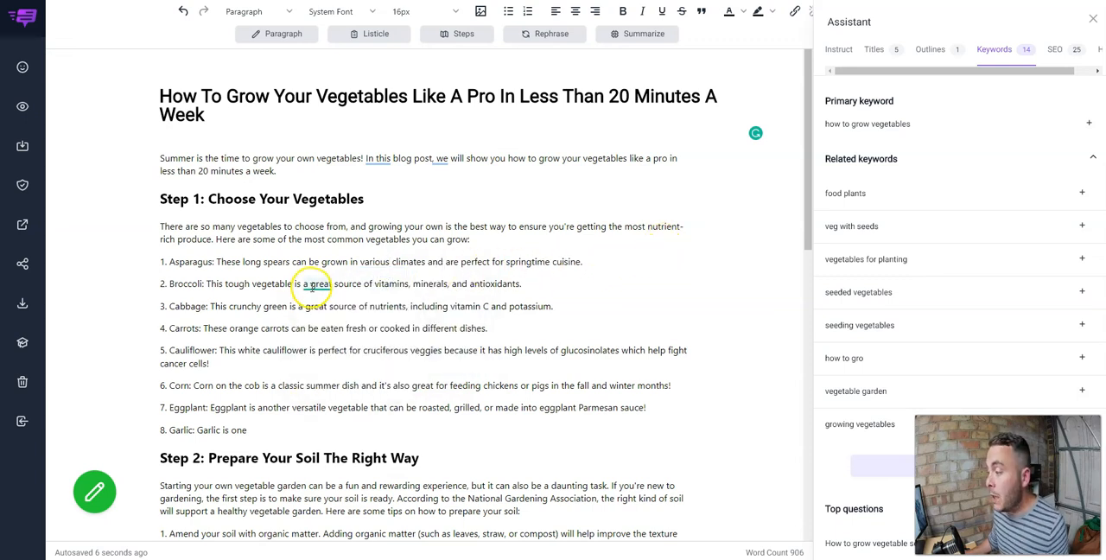
# Review the corrected article from its title down to the Conclusion.
pyautogui.scroll(-3, 607, 266)
pyautogui.scroll(3, 607, 265)
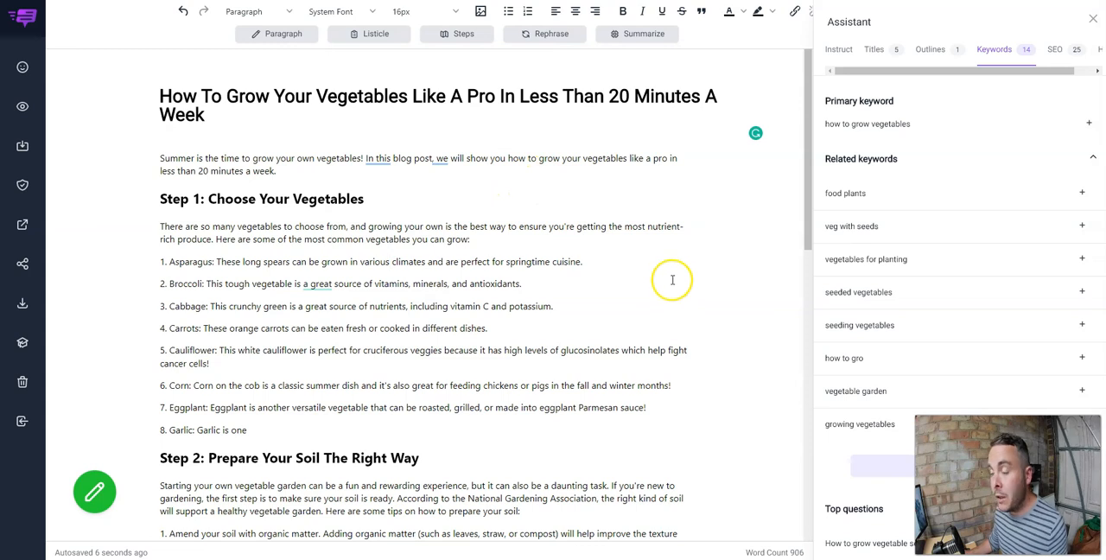
pyautogui.scroll(-3, 673, 273)
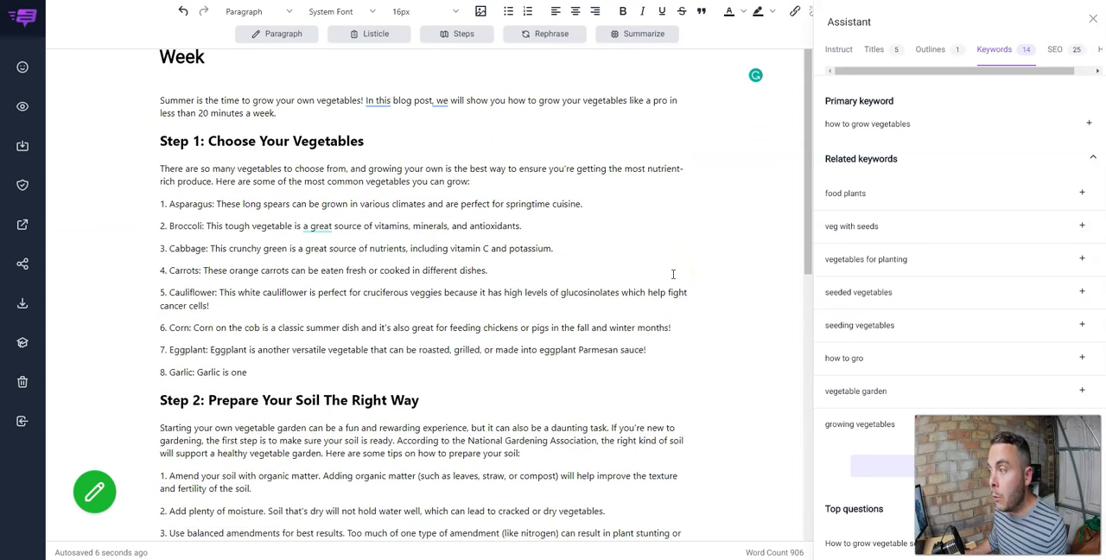
pyautogui.scroll(3, 671, 272)
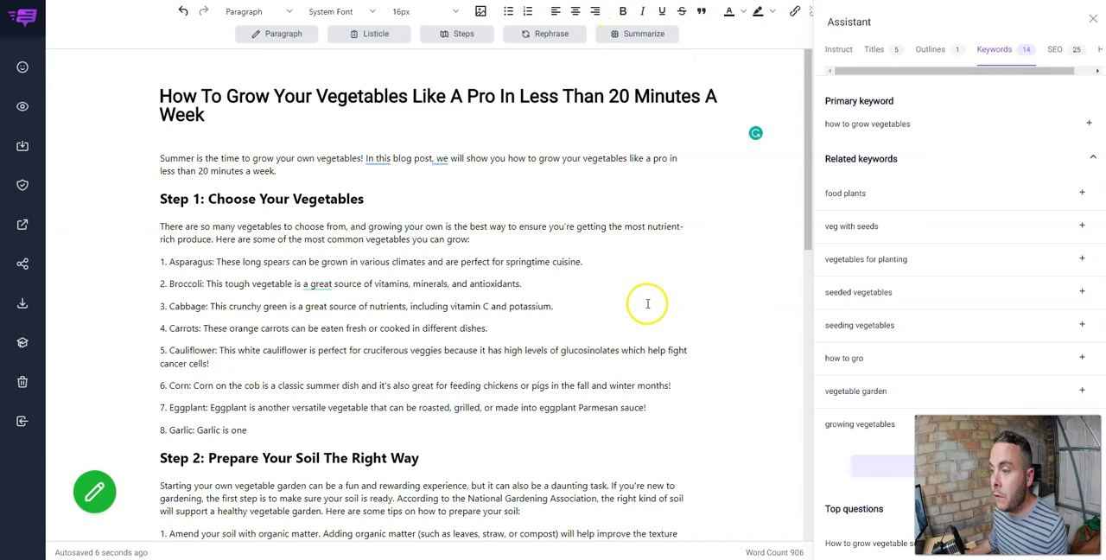
pyautogui.scroll(-10, 647, 303)
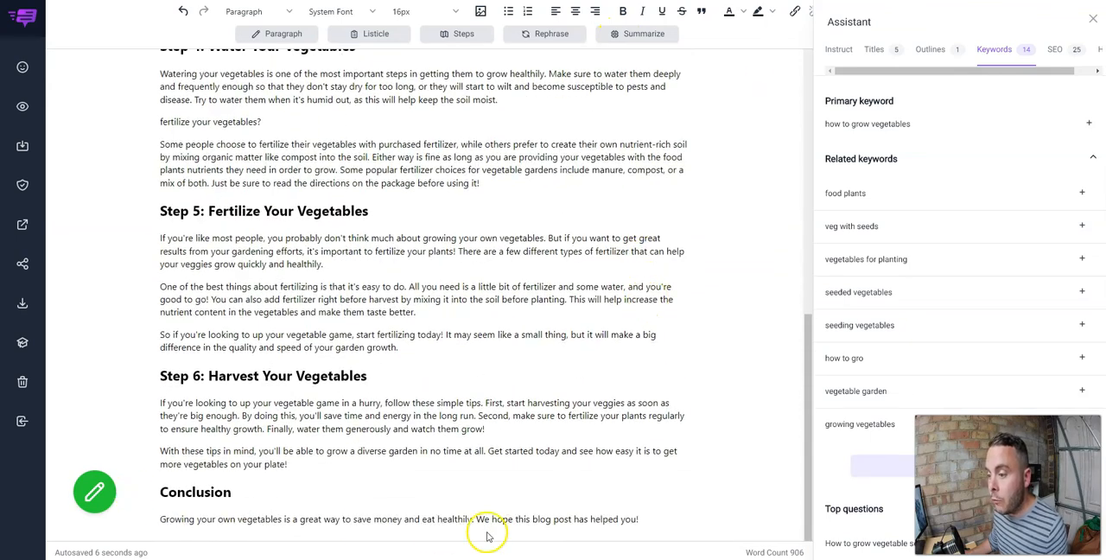
pyautogui.scroll(2, 548, 217)
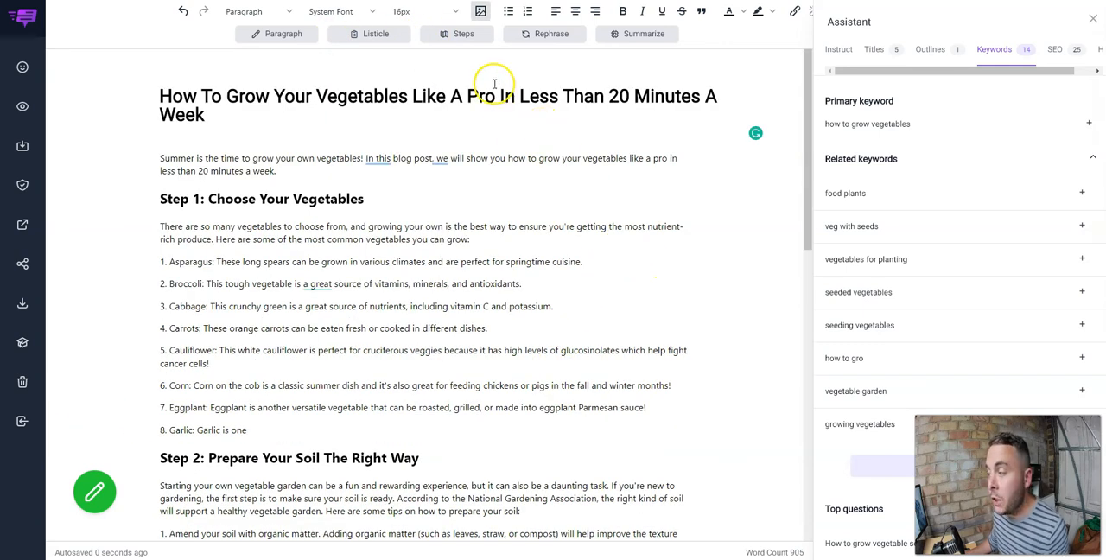
# Insert the suggested Unsplash photo of crops in a greenhouse into the Asparagus item of Step 1.
pyautogui.click(480, 16)
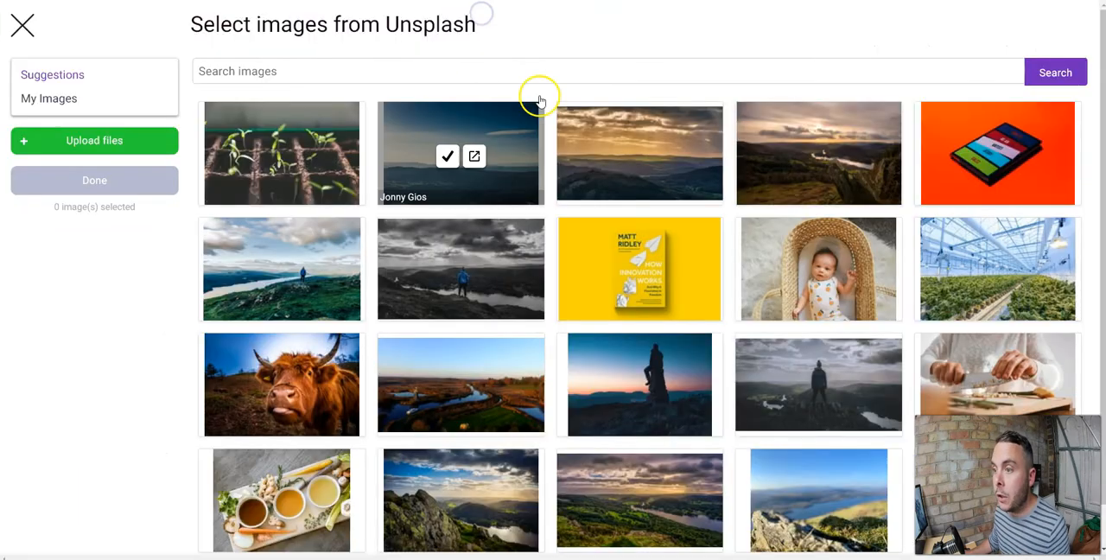
pyautogui.moveTo(393, 159)
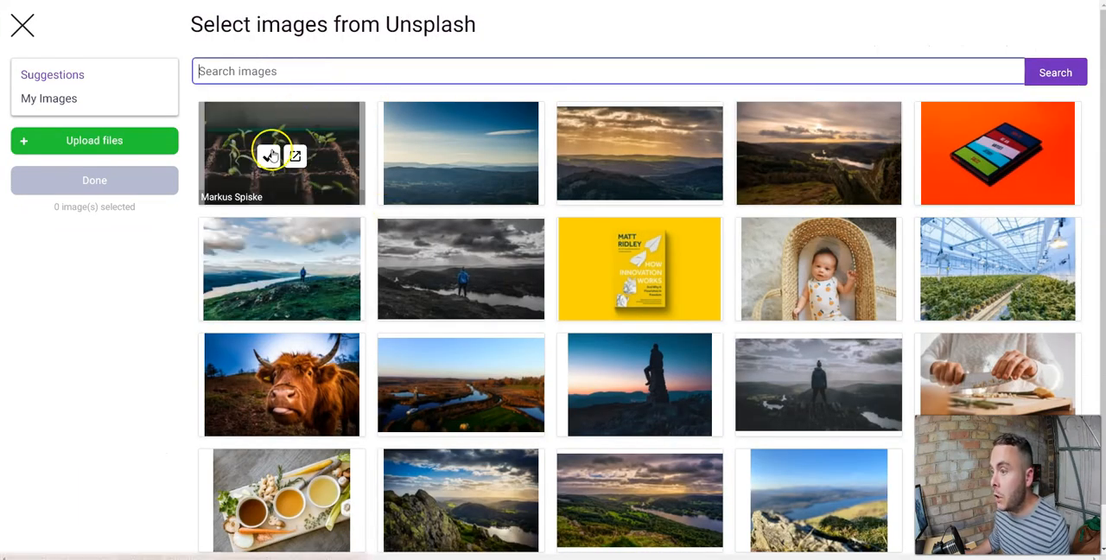
pyautogui.scroll(-2, 585, 210)
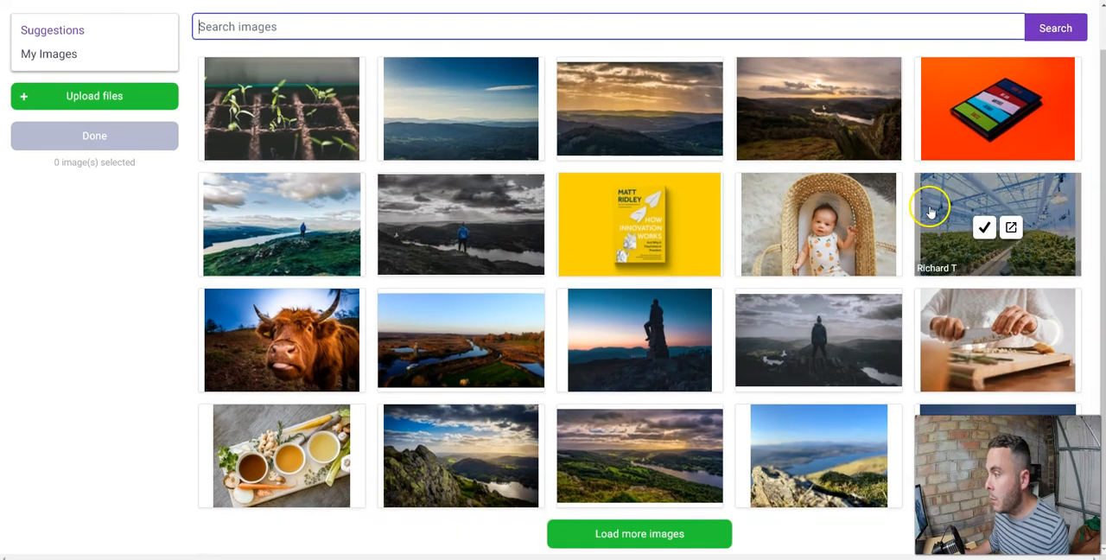
pyautogui.click(989, 226)
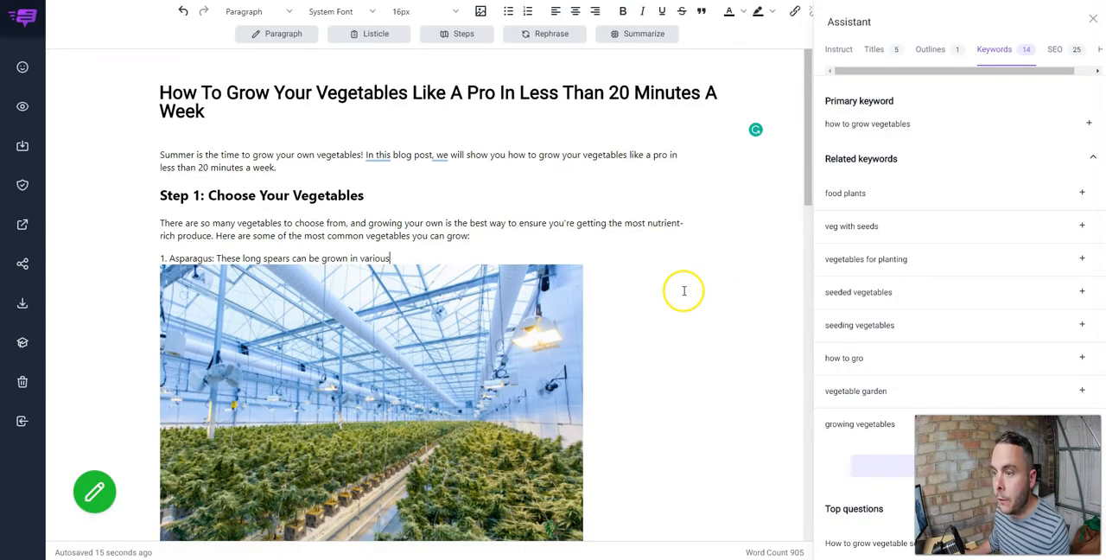
pyautogui.scroll(-1, 682, 289)
pyautogui.scroll(-3, 388, 195)
pyautogui.scroll(3, 323, 199)
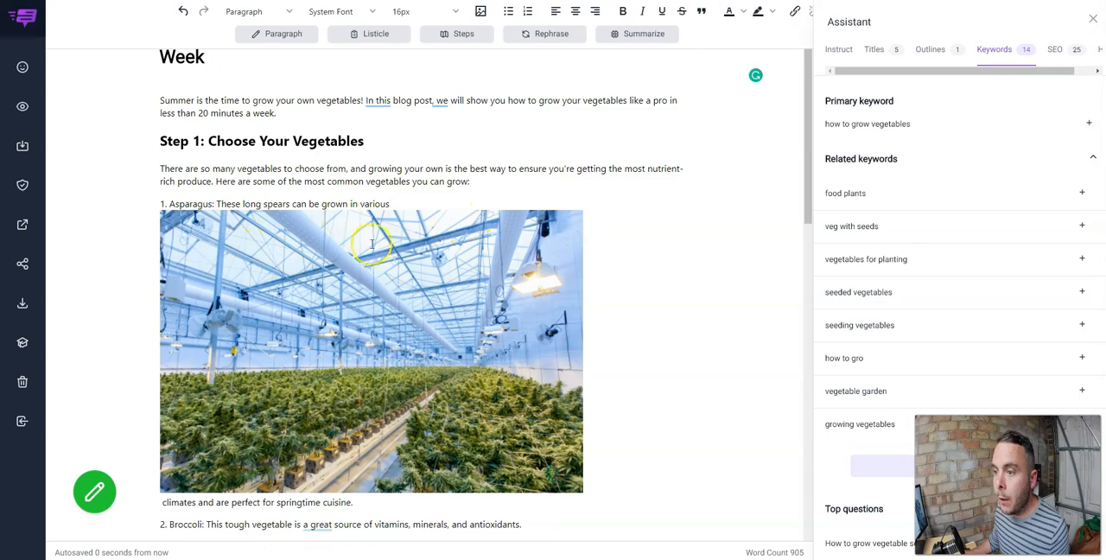
# Place a photo of green seedlings sprouting from soil below the introductory paragraph of Step 2.
pyautogui.moveTo(330, 256); pyautogui.dragTo(334, 250)
pyautogui.scroll(4, 619, 294)
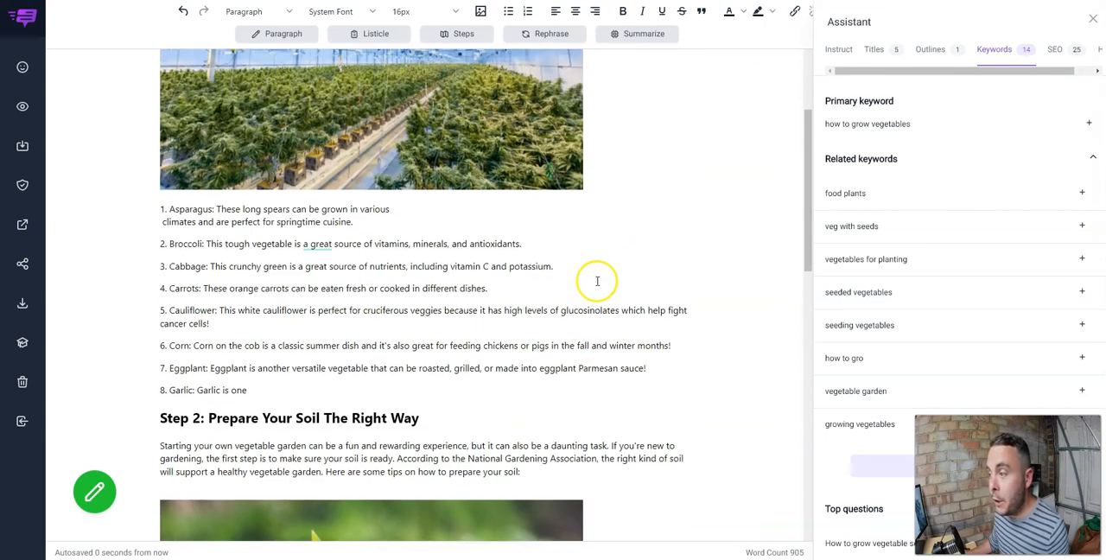
pyautogui.scroll(-10, 597, 281)
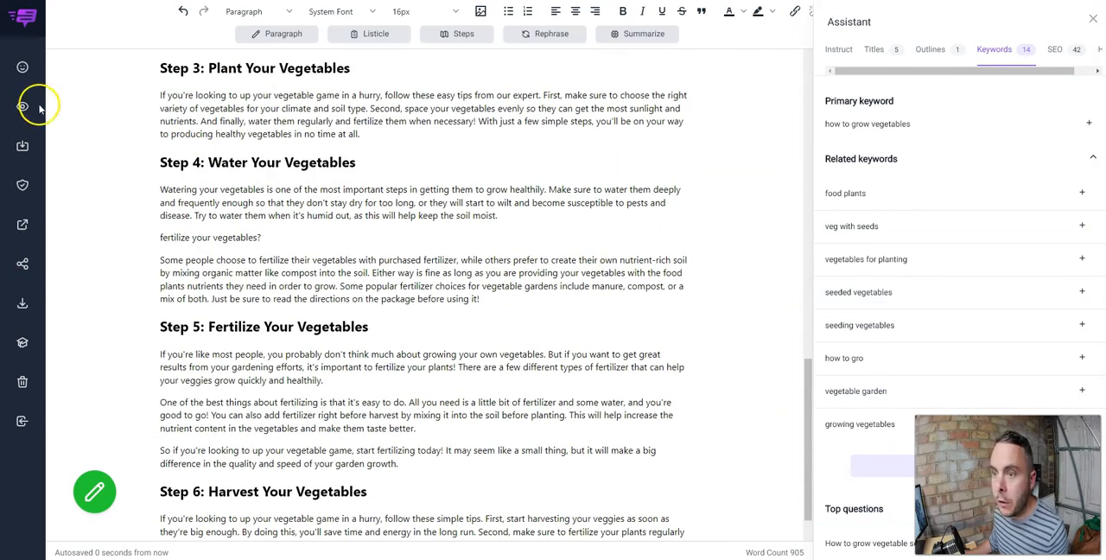
# Preview the finished article and read through it from the title to the Conclusion and back.
pyautogui.click(21, 107)
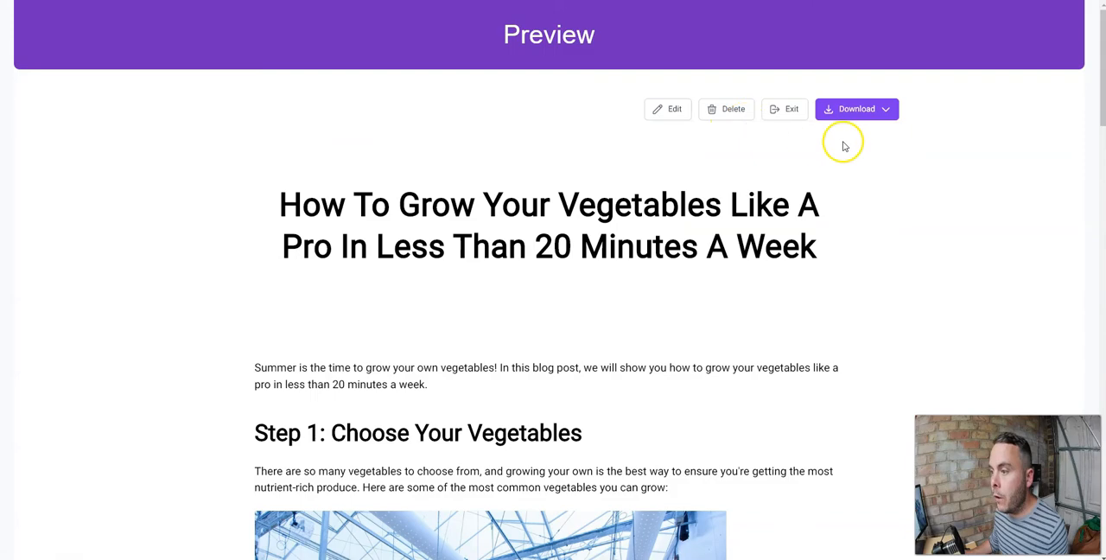
pyautogui.scroll(-12, 898, 152)
pyautogui.scroll(-8, 895, 152)
pyautogui.scroll(-5, 827, 158)
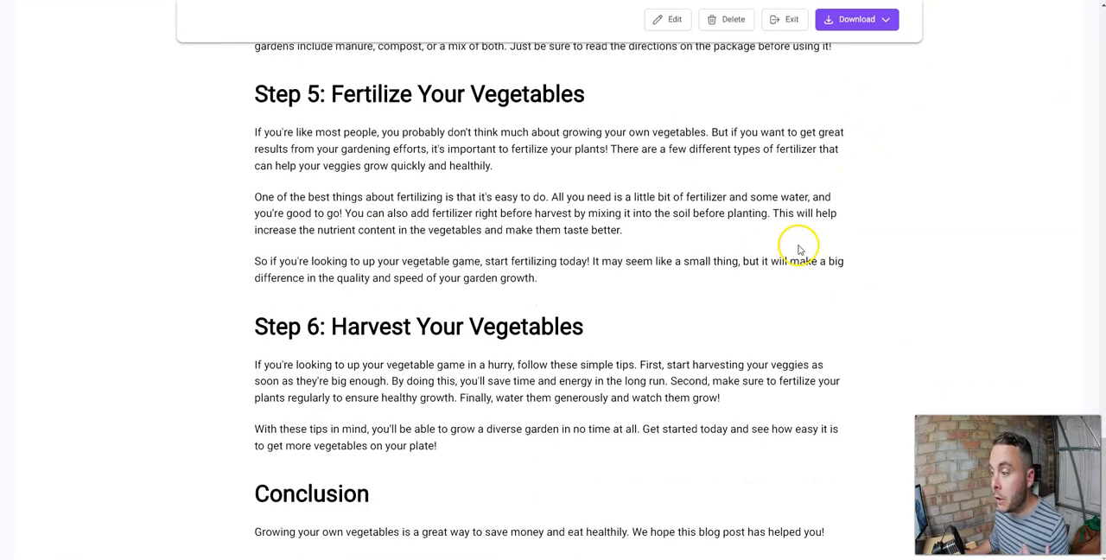
pyautogui.scroll(10, 797, 245)
pyautogui.scroll(8, 801, 245)
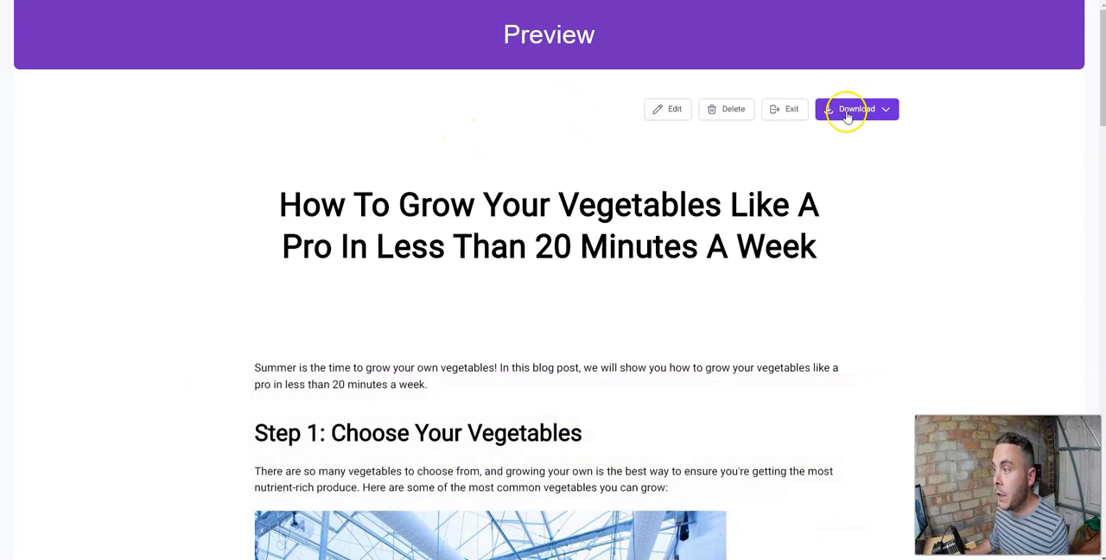
# Check the file formats offered for downloading the article, and exit the preview.
pyautogui.click(884, 112)
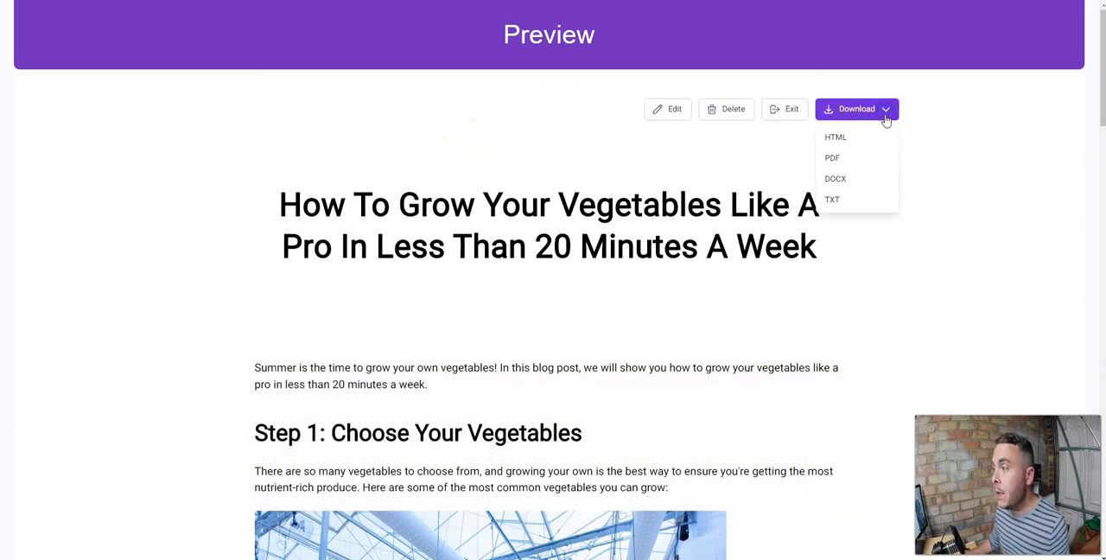
pyautogui.click(888, 112)
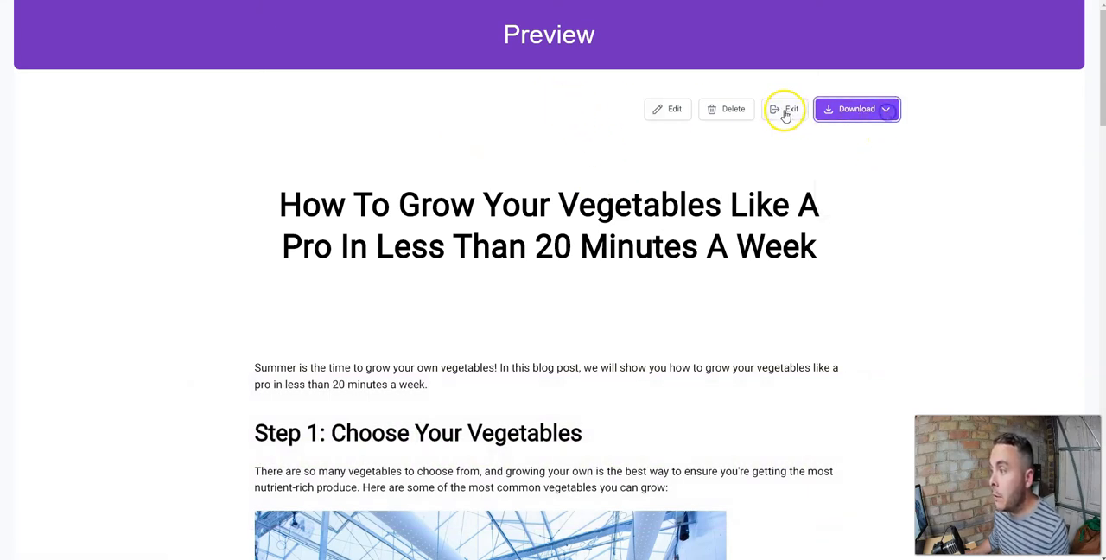
pyautogui.click(785, 112)
# Check which websites the article can be published to, and leave without publishing.
pyautogui.click(22, 226)
pyautogui.click(603, 271)
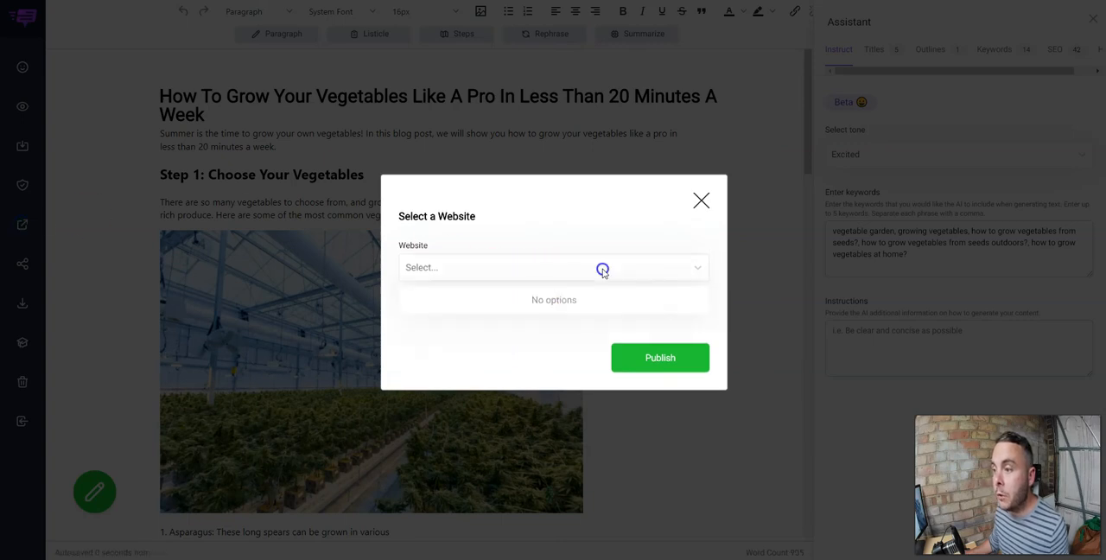
pyautogui.click(603, 271)
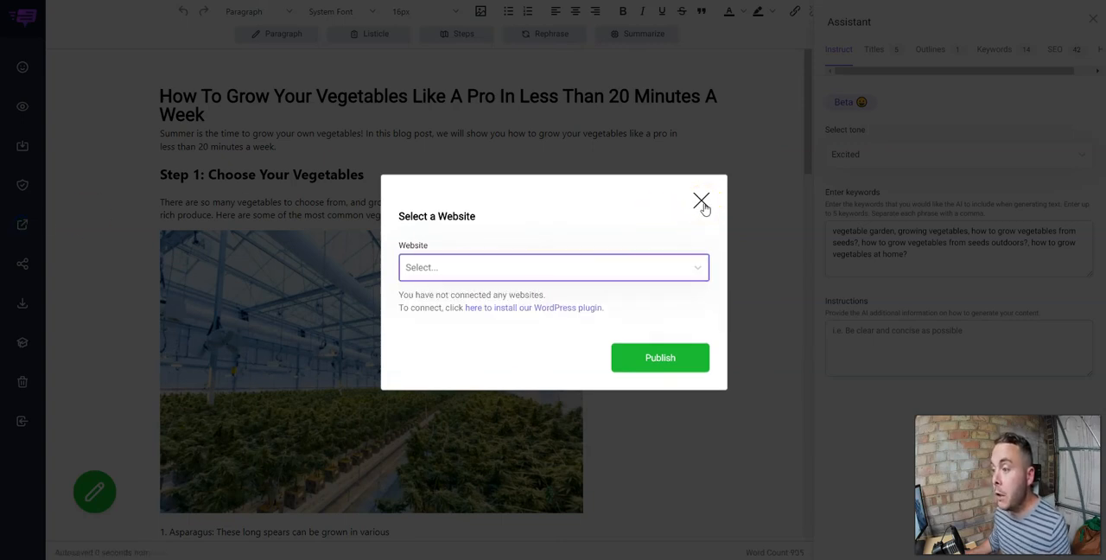
pyautogui.click(701, 203)
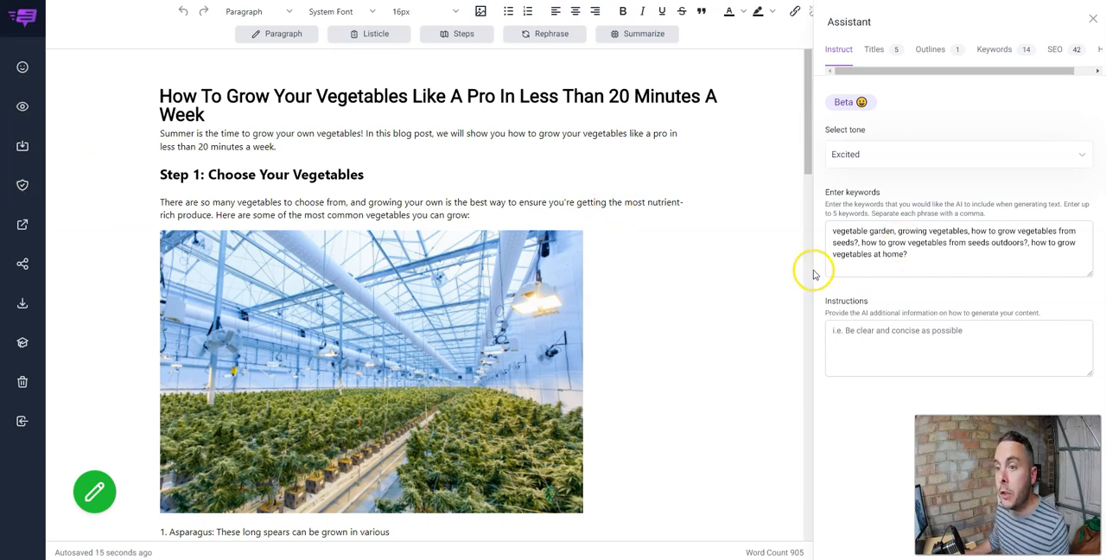
# Try adding the top question "How to grow vegetable seeds?" before the introduction, and delete it again.
pyautogui.click(995, 51)
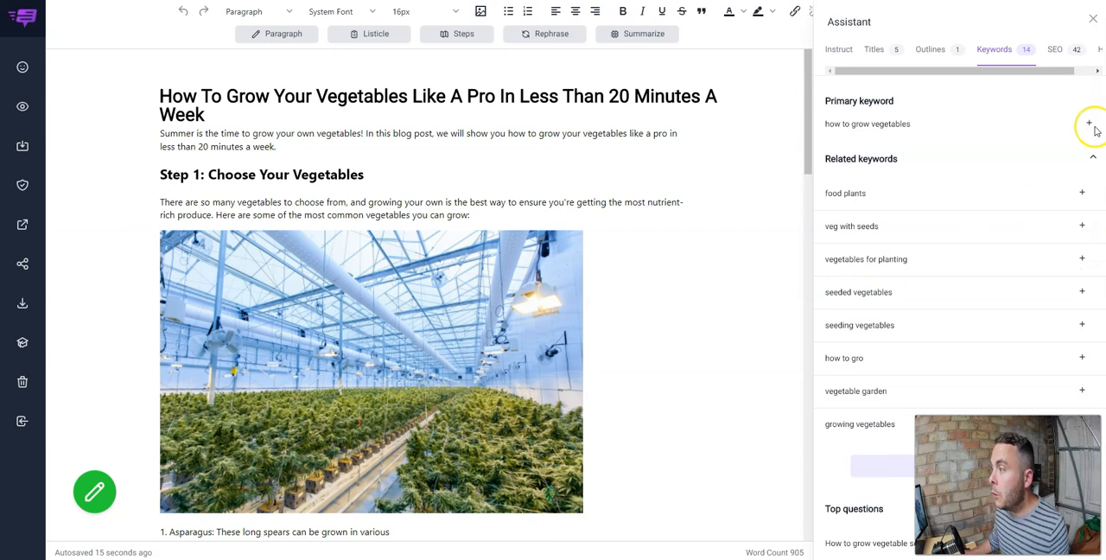
pyautogui.scroll(-3, 1000, 193)
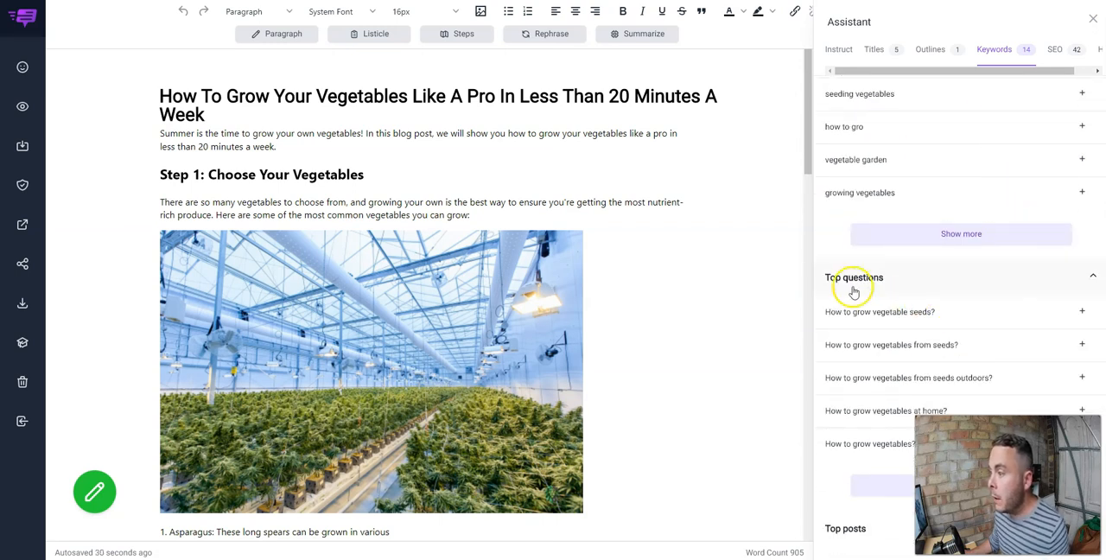
pyautogui.click(1083, 312)
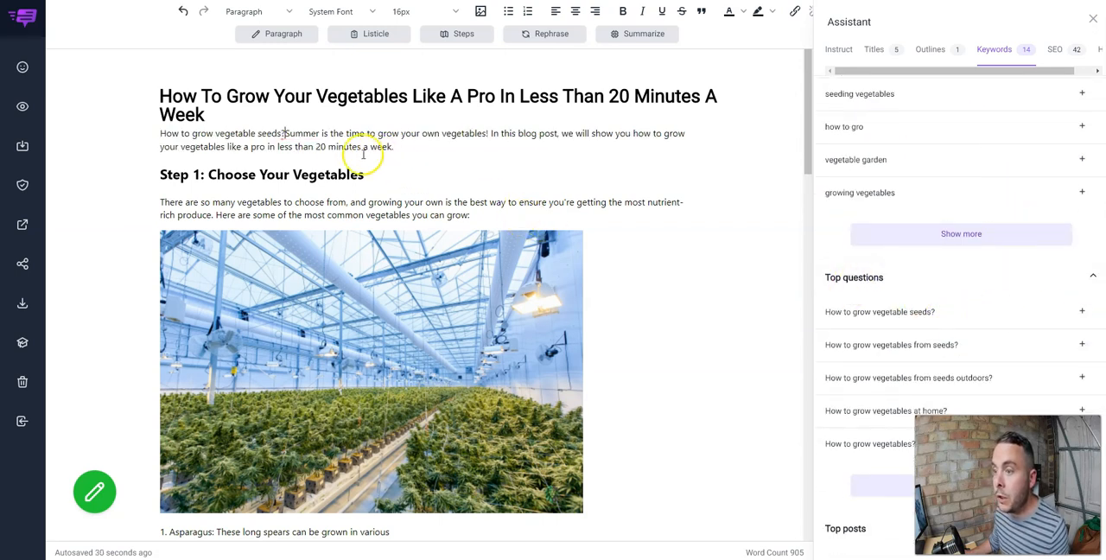
pyautogui.moveTo(285, 133); pyautogui.dragTo(161, 127)
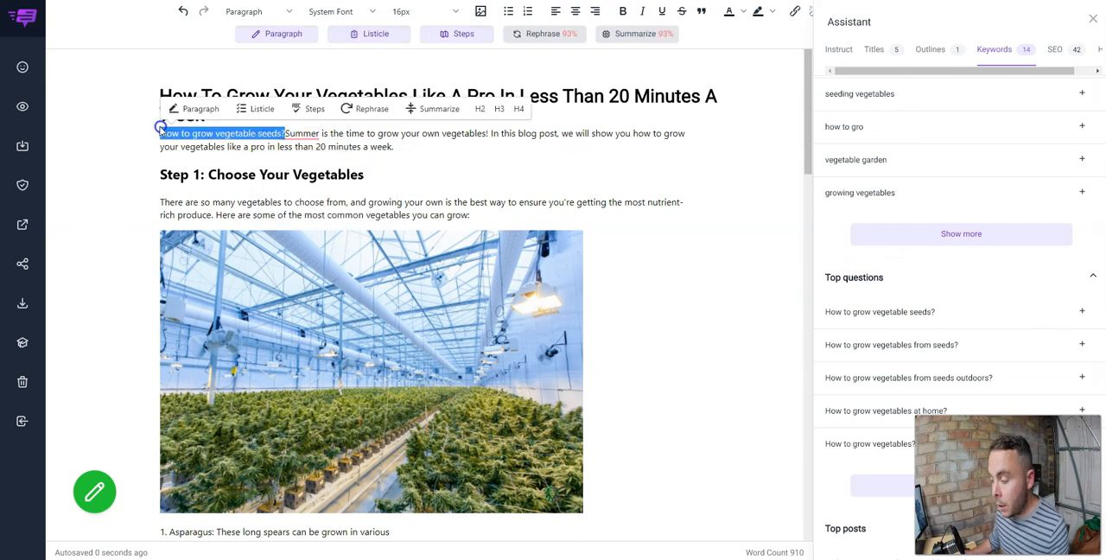
pyautogui.press('BackSpace')
# Open the first-ranked top post, the gardenersworld.com vegetable crops page, and look through it.
pyautogui.scroll(-3, 985, 289)
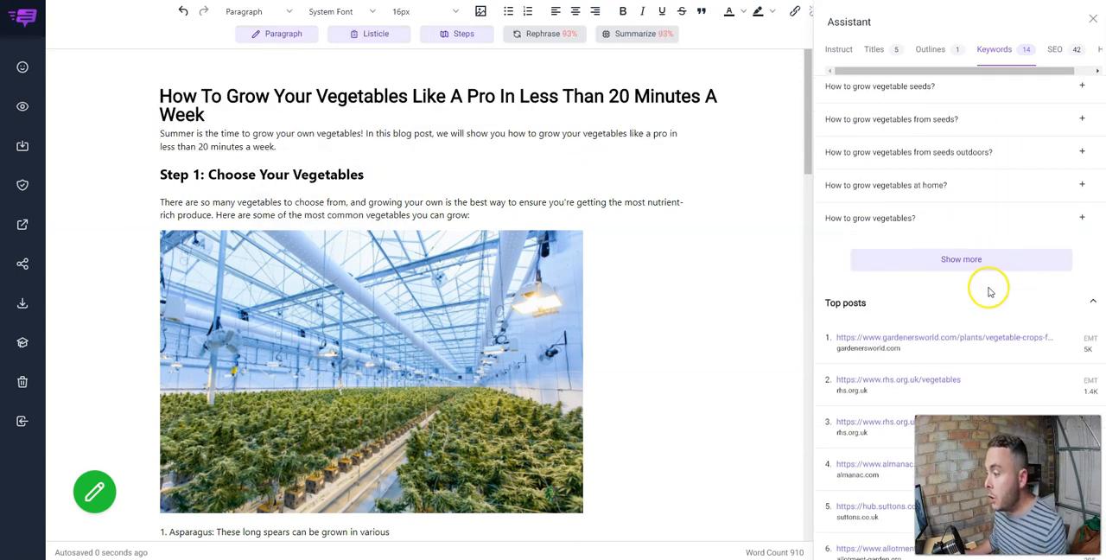
pyautogui.scroll(-1, 939, 316)
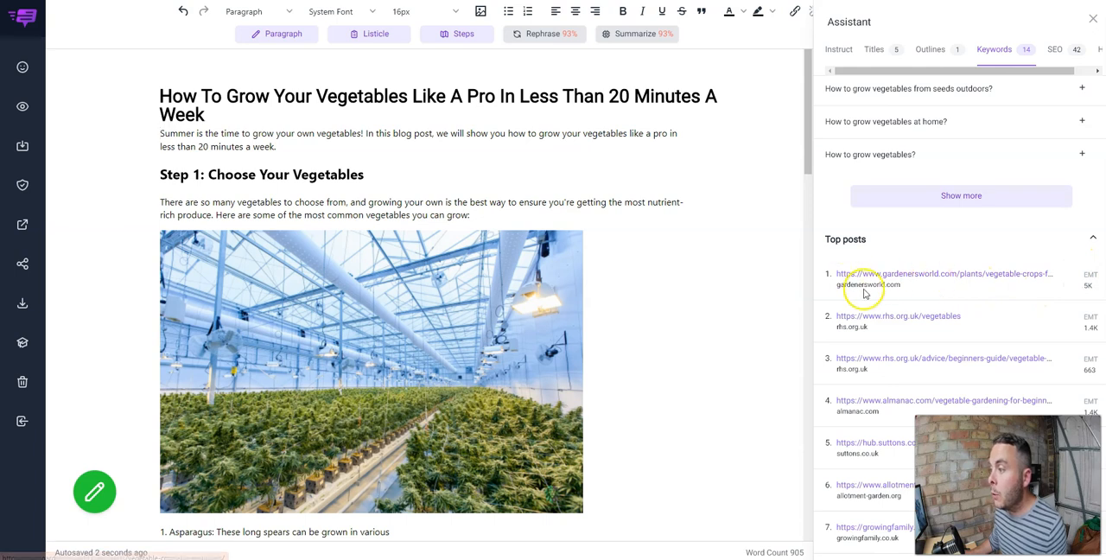
pyautogui.click(920, 275)
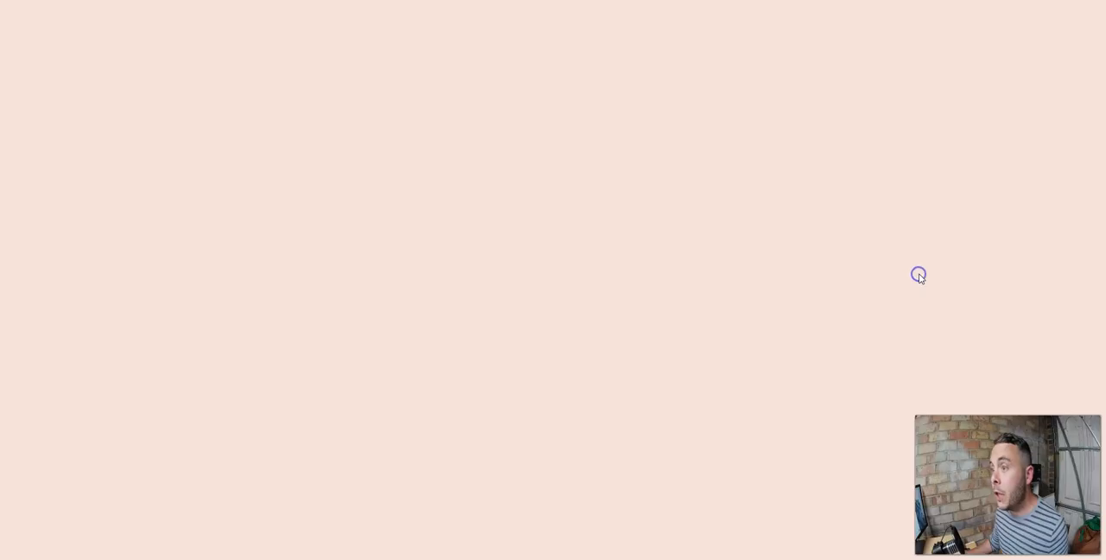
pyautogui.scroll(-1, 809, 278)
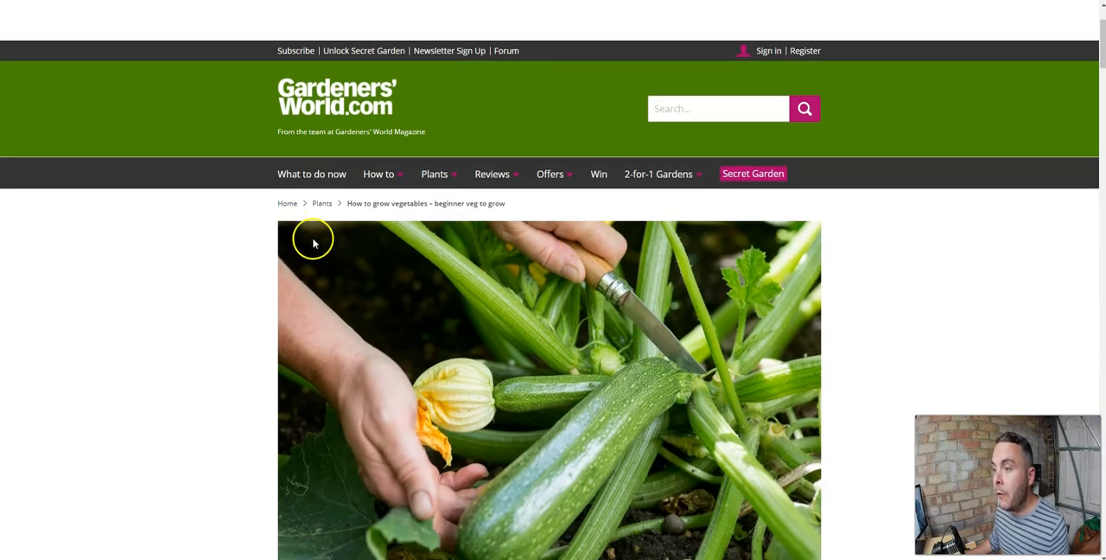
pyautogui.scroll(-4, 486, 251)
pyautogui.click(661, 399)
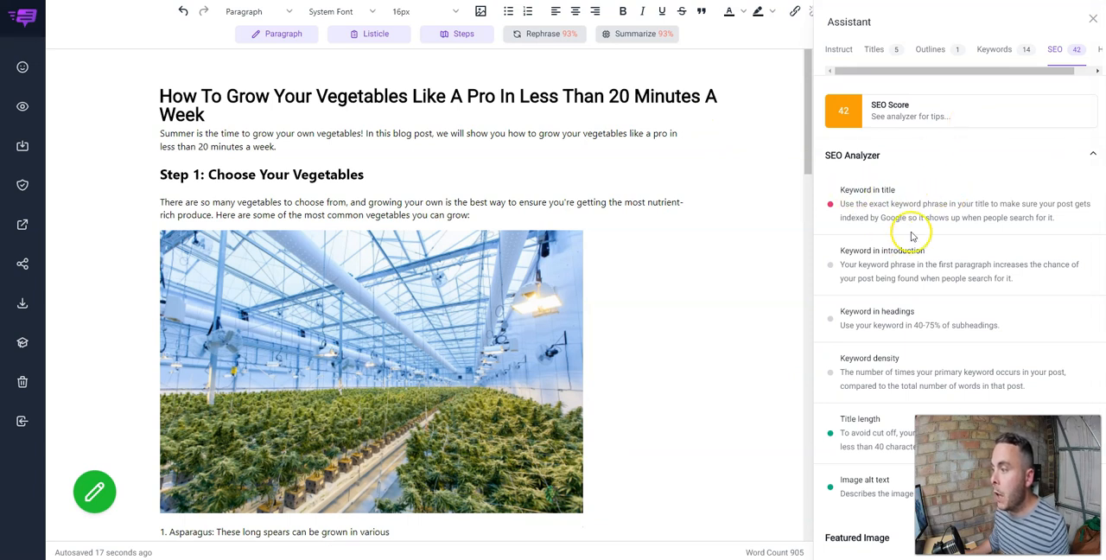
# Set an Unsplash photo of assorted fresh vegetables as the article's featured image.
pyautogui.scroll(-3, 895, 249)
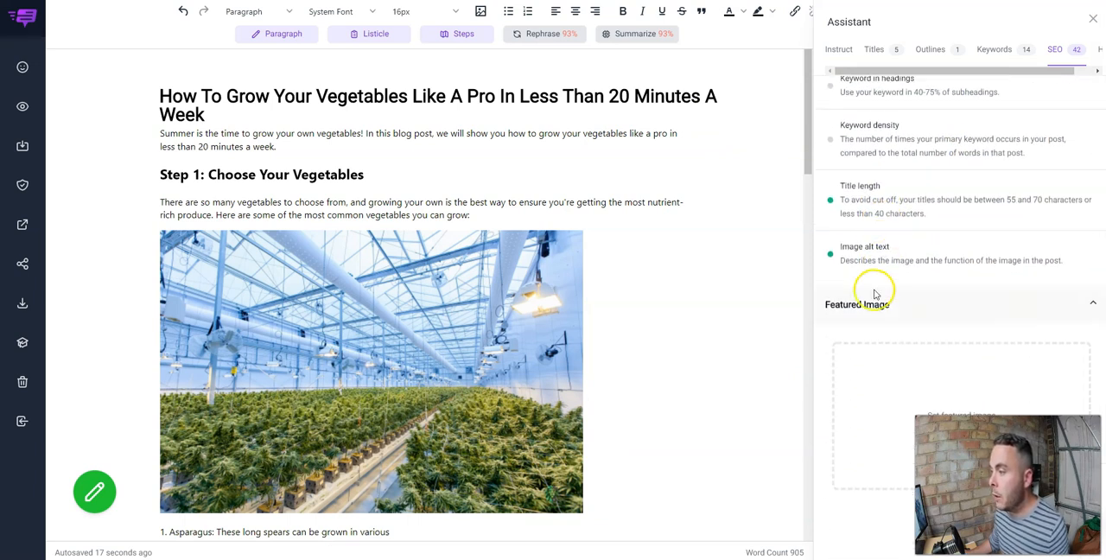
pyautogui.click(917, 370)
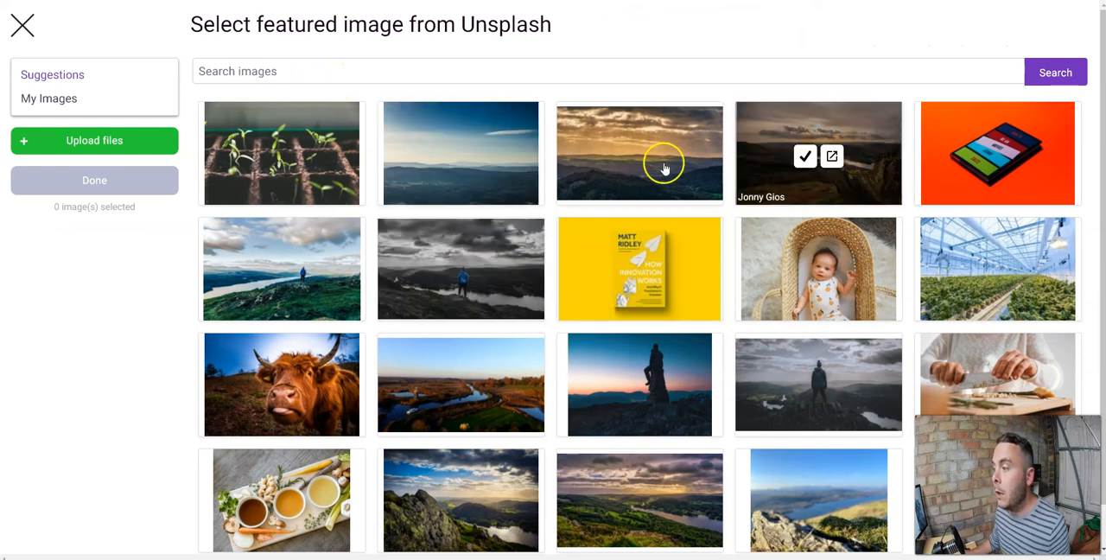
pyautogui.scroll(-1, 699, 329)
pyautogui.scroll(1, 699, 322)
pyautogui.click(339, 82)
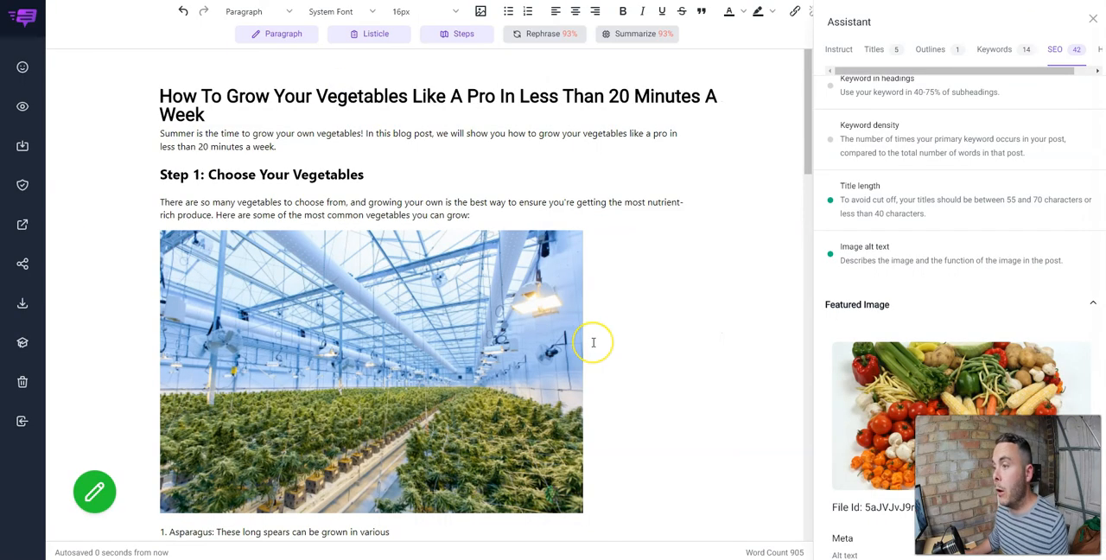